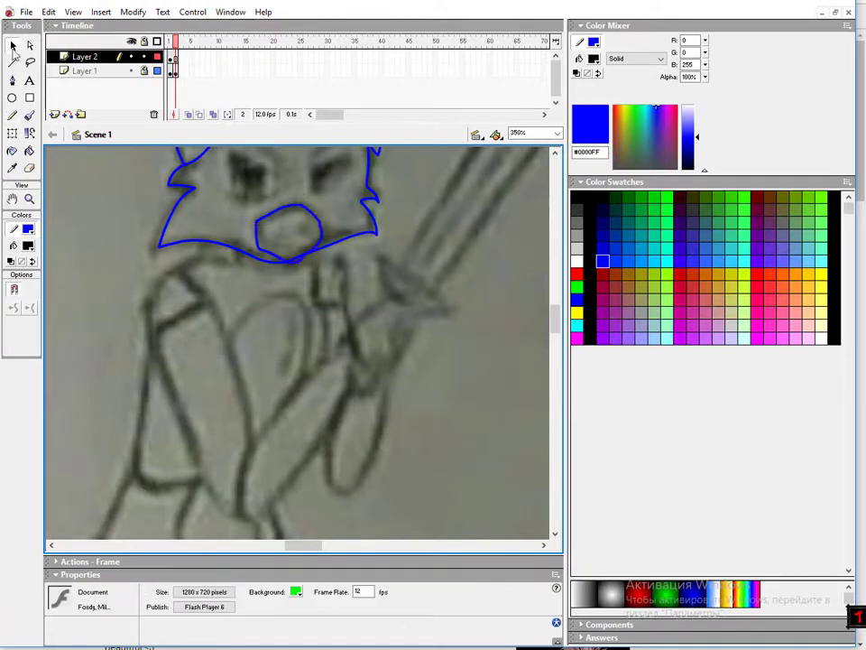
Trace the sketch's near shoulder, strap bands, crossed forearm and raised fist in blue with the Pencil tool.
scroll(283, 294, "up", 3)
scroll(282, 294, "down", 4)
key("y")
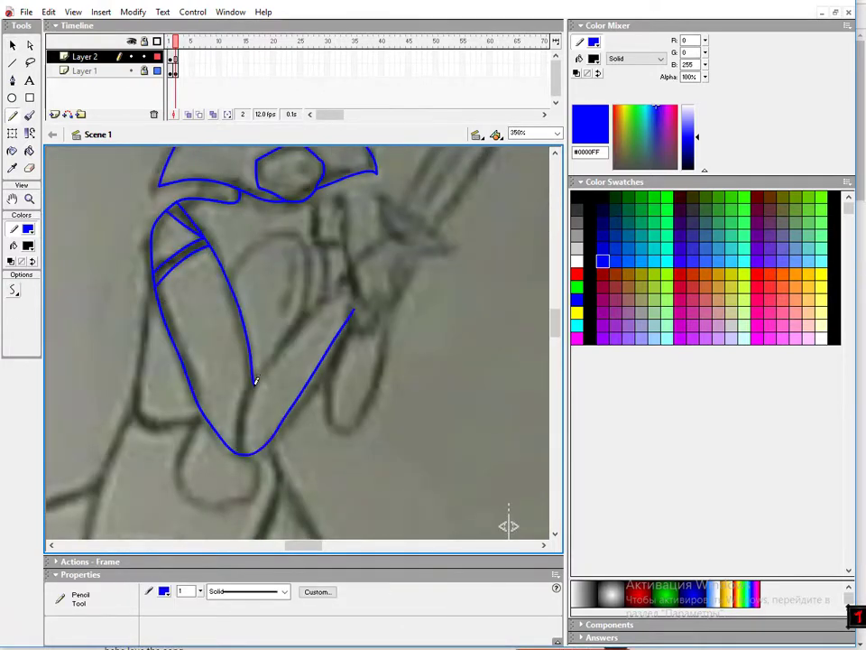
scroll(255, 381, "up", 4)
mouse_move(313, 367)
left_mouse_down()
mouse_move(346, 321)
mouse_move(327, 317)
mouse_move(394, 361)
left_mouse_up()
scroll(415, 363, "down", 2)
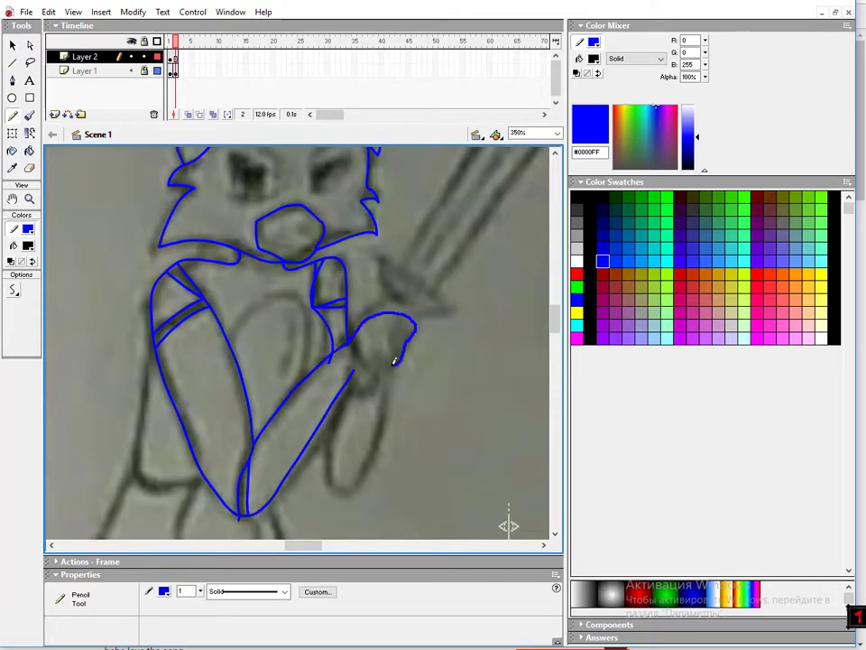
Trace the fist's fingers, the elongated arm shape hanging below it, the sword's round pommel and the chest patch.
scroll(409, 358, "down", 2)
left_click_drag(348, 320, 377, 354)
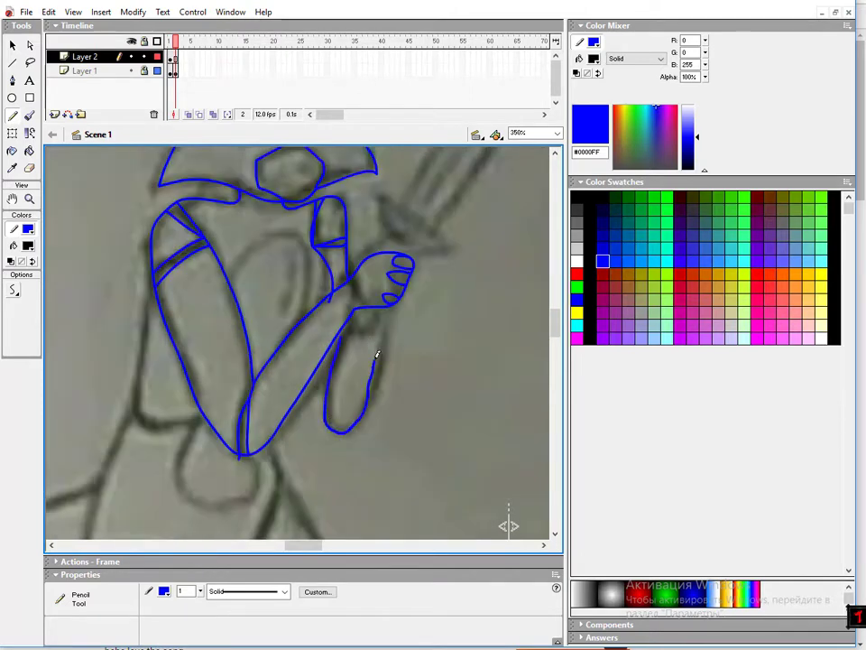
scroll(307, 343, "up", 2)
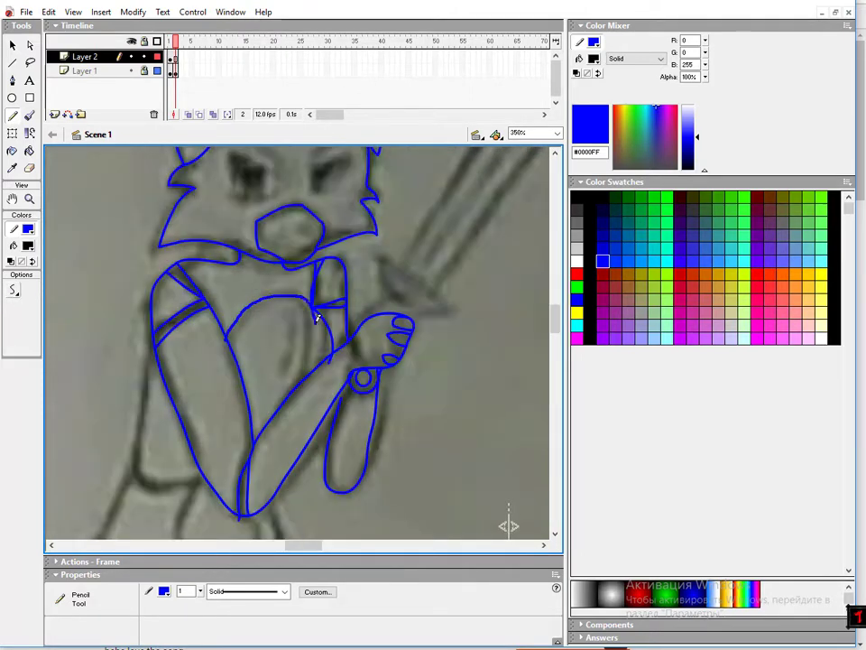
Trace the torso's side, the waistband and the hips down to the tops of the thighs.
scroll(307, 343, "down", 6)
scroll(307, 343, "up", 2)
scroll(306, 343, "down", 4)
left_click_drag(134, 234, 83, 354)
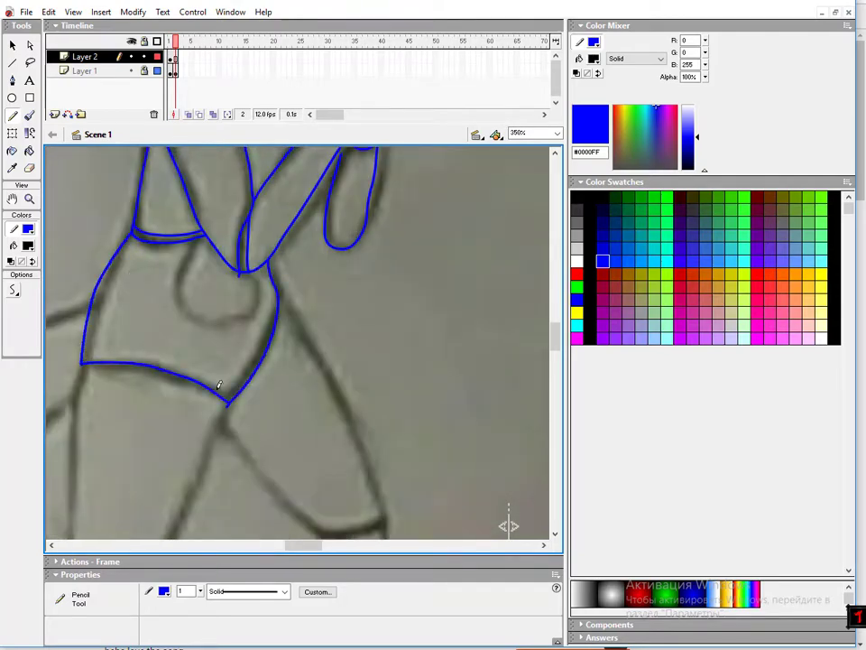
Trace the straight supporting leg's thigh, knee band and shin over the sketch.
scroll(219, 385, "down", 6)
left_click_drag(227, 213, 145, 416)
scroll(153, 360, "left", 2)
left_click_drag(155, 181, 144, 408)
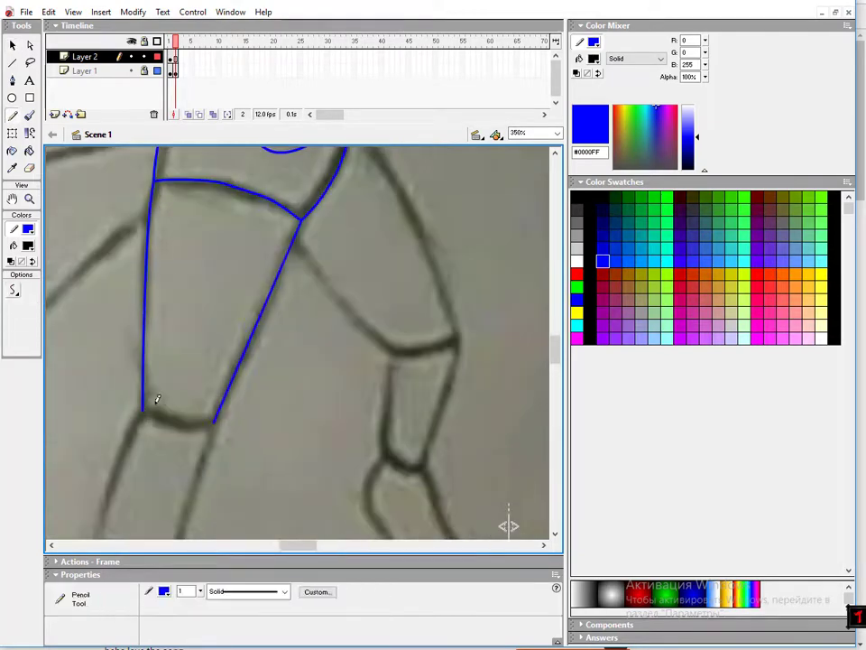
scroll(154, 306, "down", 3)
mouse_move(137, 171)
left_mouse_down()
mouse_move(216, 167)
mouse_move(78, 463)
left_mouse_up()
key("v")
scroll(171, 208, "down", 4)
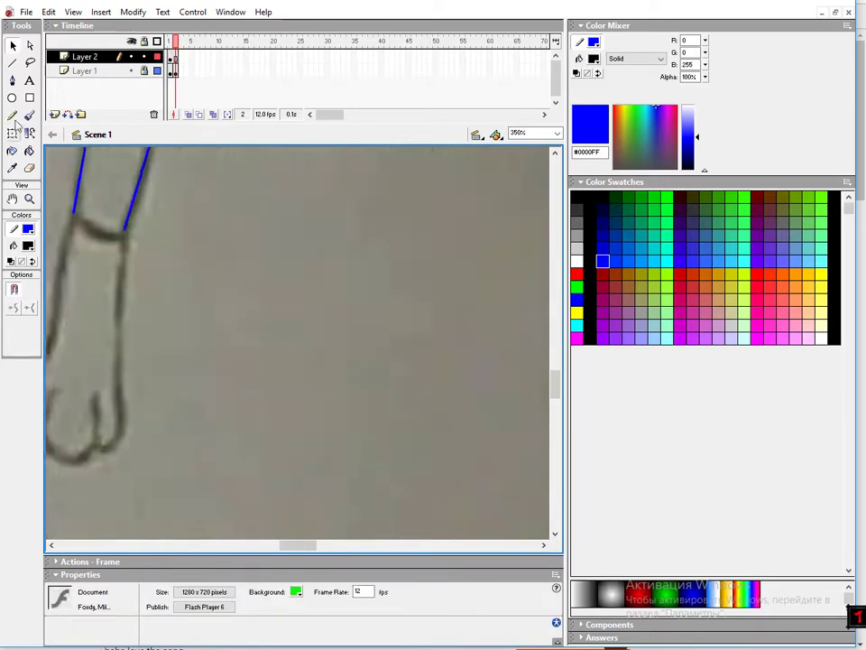
Trace the ankle and paw of the straight supporting leg with the Pencil tool.
left_click(13, 115)
scroll(297, 342, "left", 3)
scroll(298, 343, "up", 1)
scroll(297, 342, "down", 1)
mouse_move(254, 221)
left_mouse_down()
mouse_move(199, 228)
mouse_move(178, 341)
mouse_move(273, 413)
left_mouse_up()
Trace the bent leg's thigh from the hip down to the knee.
key("v")
scroll(174, 429, "up", 3)
key("y")
scroll(179, 363, "up", 3)
scroll(180, 364, "down", 1)
key("v")
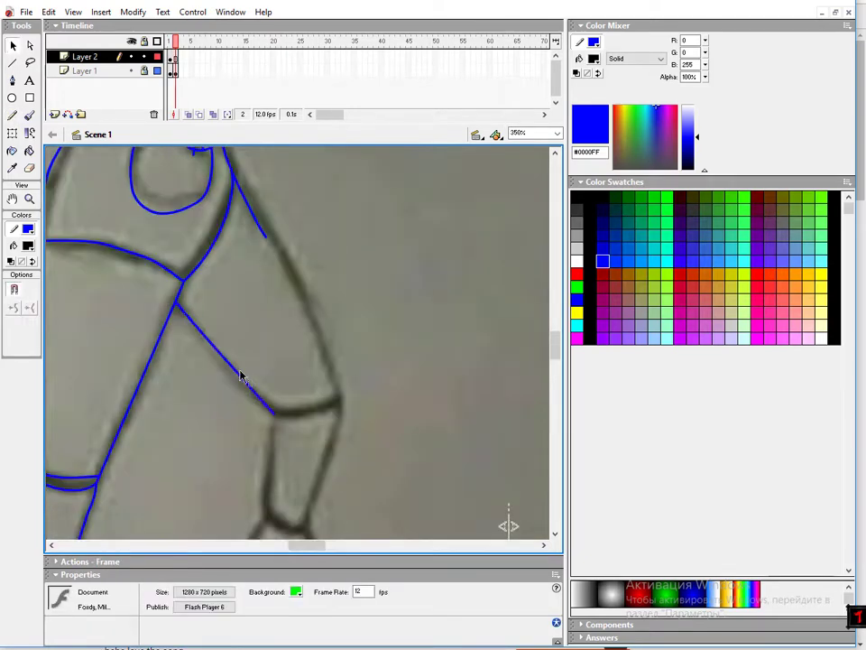
Trace the bent leg's knee band, shin, ankle band and paw with toes.
scroll(316, 262, "down", 3)
key("y")
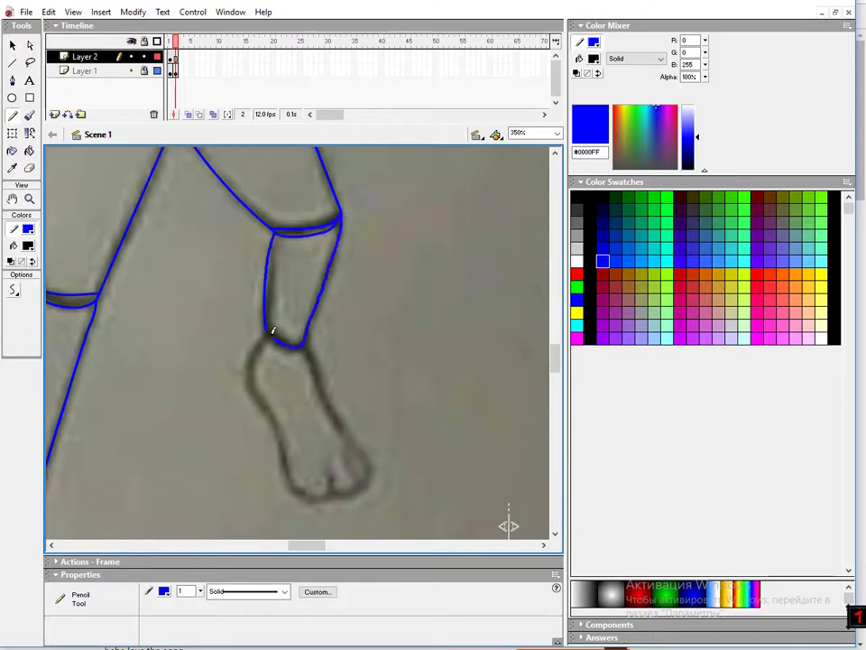
scroll(268, 269, "down", 1)
scroll(361, 408, "up", 8)
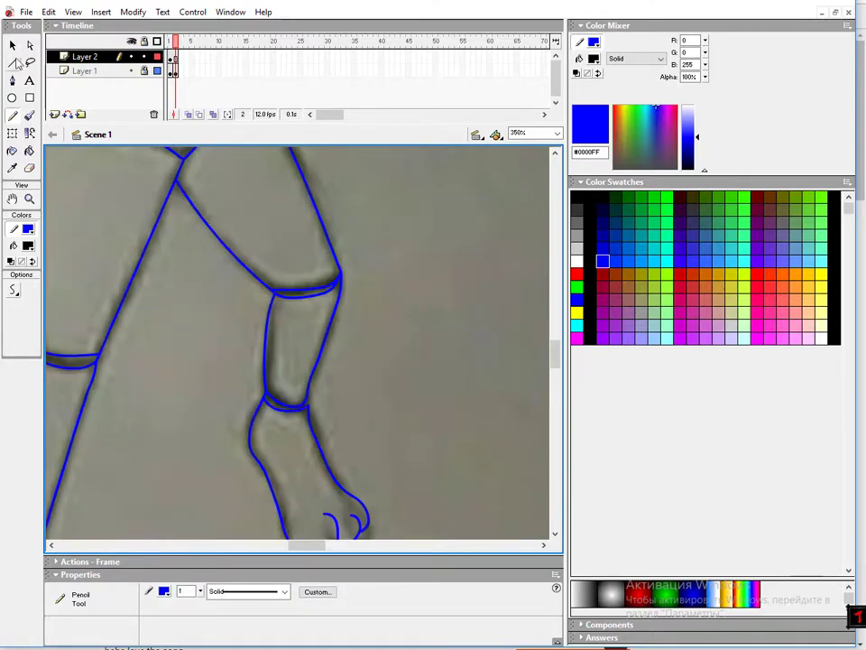
Draw jagged fur lines on the chest patch and begin the fur tuft below the neck.
key("v")
scroll(269, 303, "up", 2)
key("y")
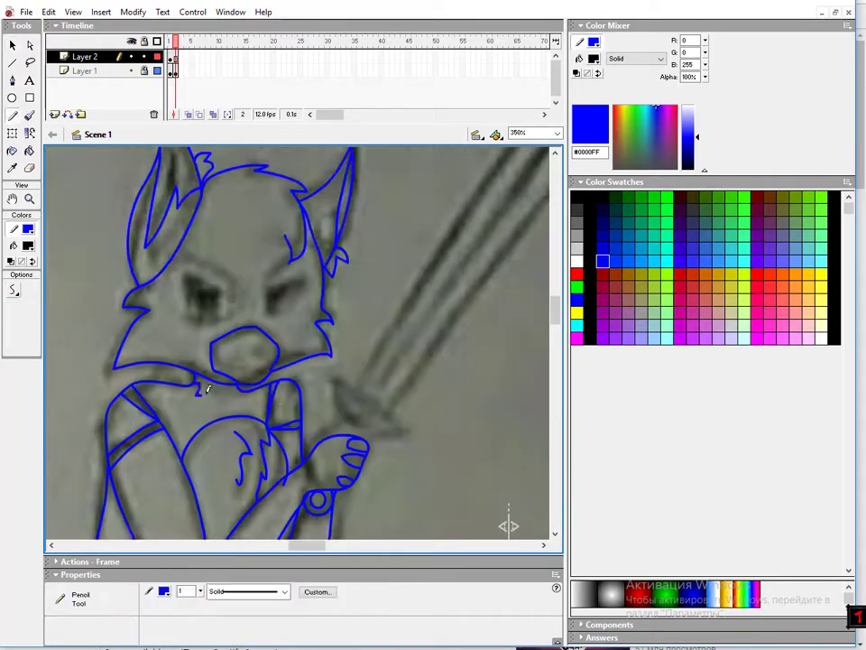
Complete the neck fur tuft and draw the two nostrils and the slanted upper eyelids with lashes.
left_click(155, 303)
key("y")
left_click_drag(180, 268, 230, 296)
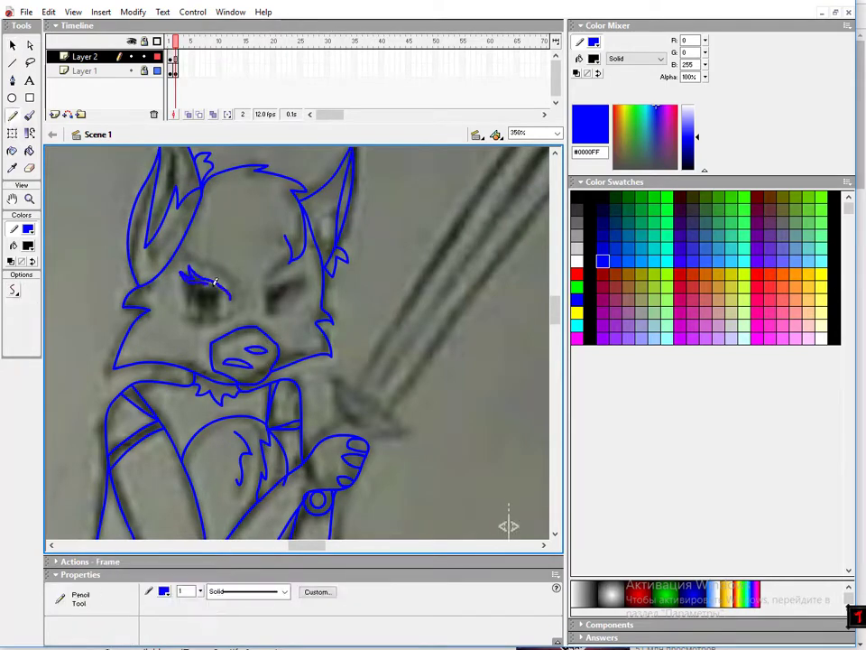
Draw the sword's crossguard and long pointed blade rising from the fist with the Line tool.
scroll(307, 291, "down", 1)
scroll(292, 359, "right", 1)
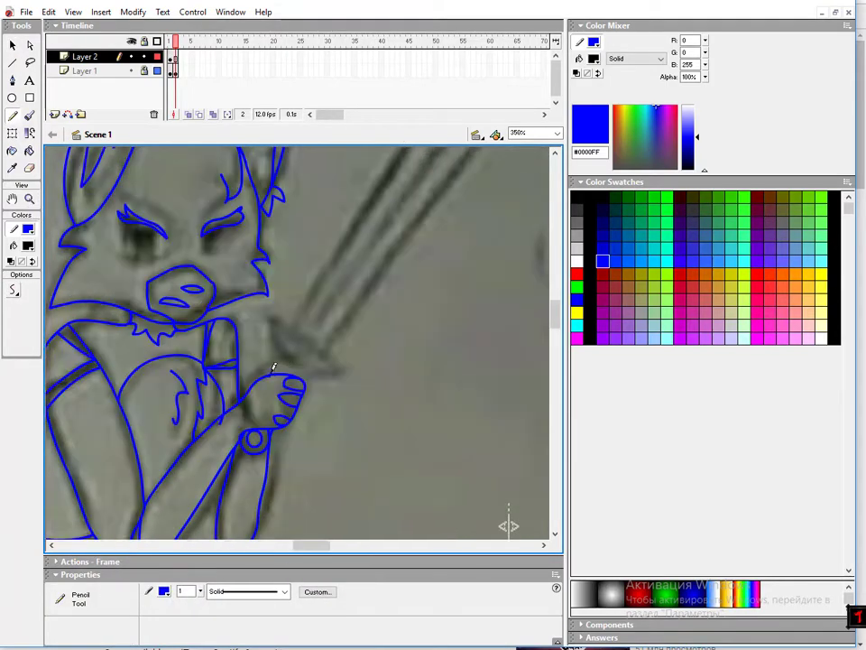
scroll(259, 351, "up", 4)
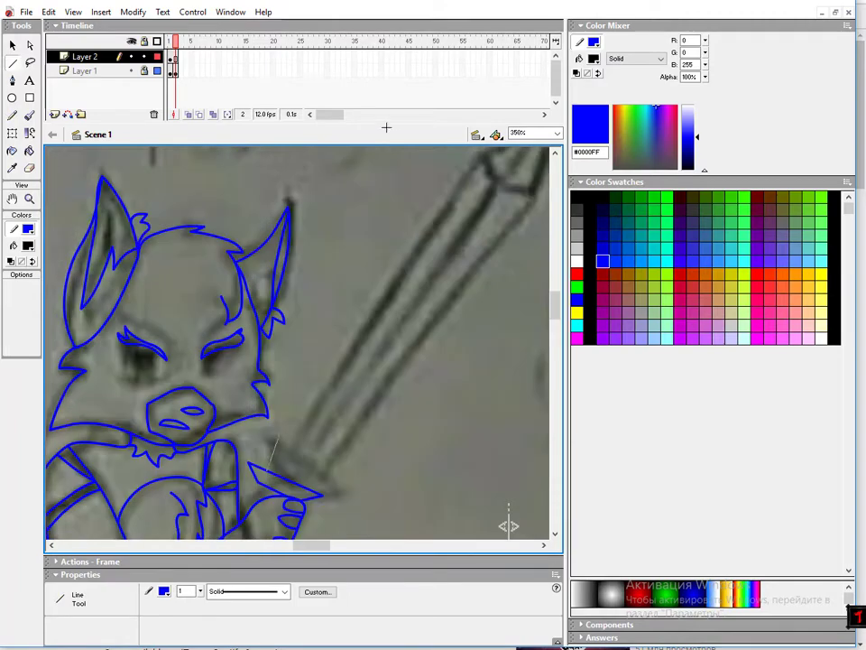
left_click_drag(270, 473, 380, 149)
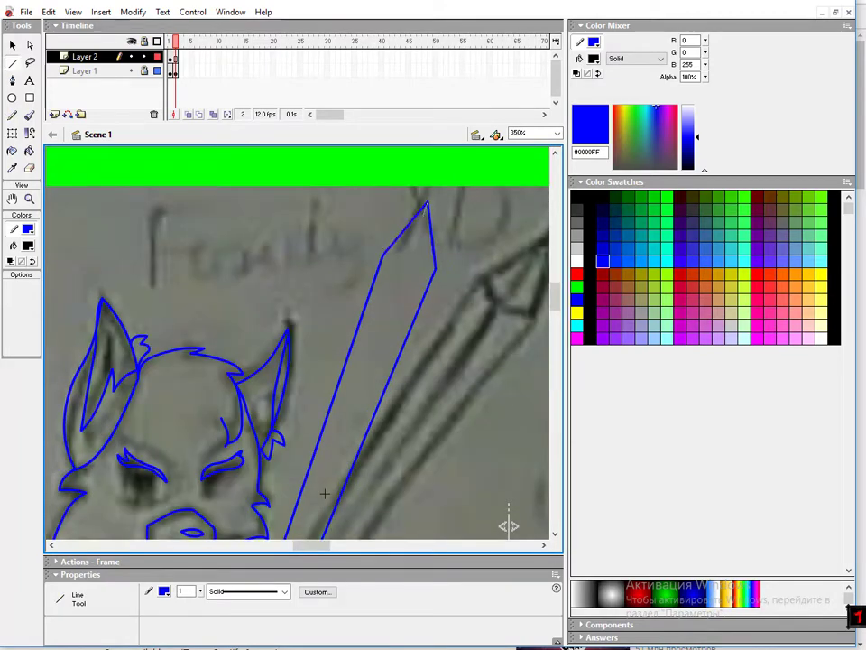
scroll(413, 360, "down", 4)
key("v")
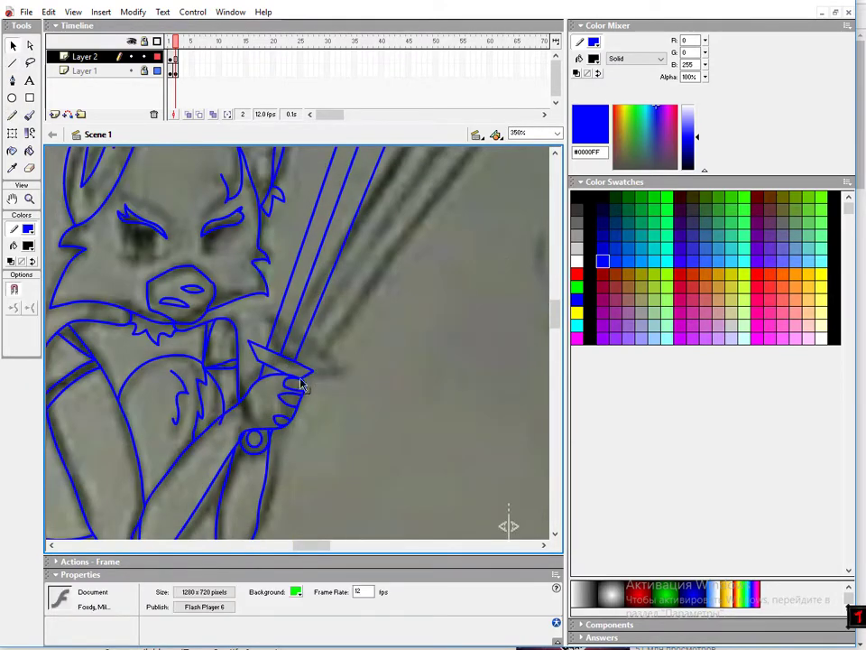
Reshape the finger curves of the fist just below the sword's crossguard.
left_click(29, 199)
left_click(298, 379)
left_click_drag(367, 305, 272, 347)
scroll(298, 343, "down", 2)
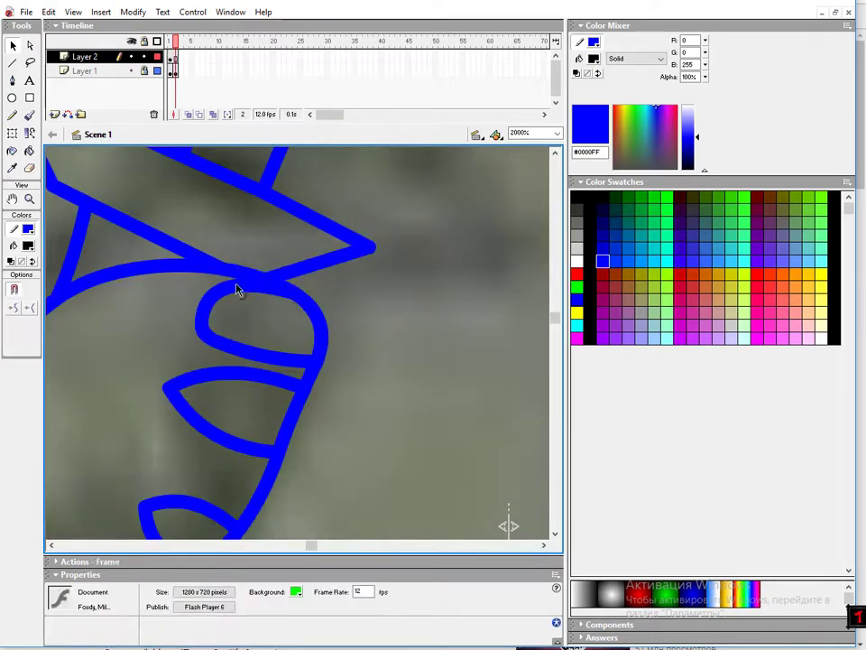
mouse_move(193, 321)
left_mouse_down()
mouse_move(174, 350)
mouse_move(174, 340)
left_mouse_up()
Trace the long curved tail with its jagged tip marking behind the hips.
key("ctrl+minus")
key("ctrl+minus")
key("ctrl+minus")
key("ctrl+minus")
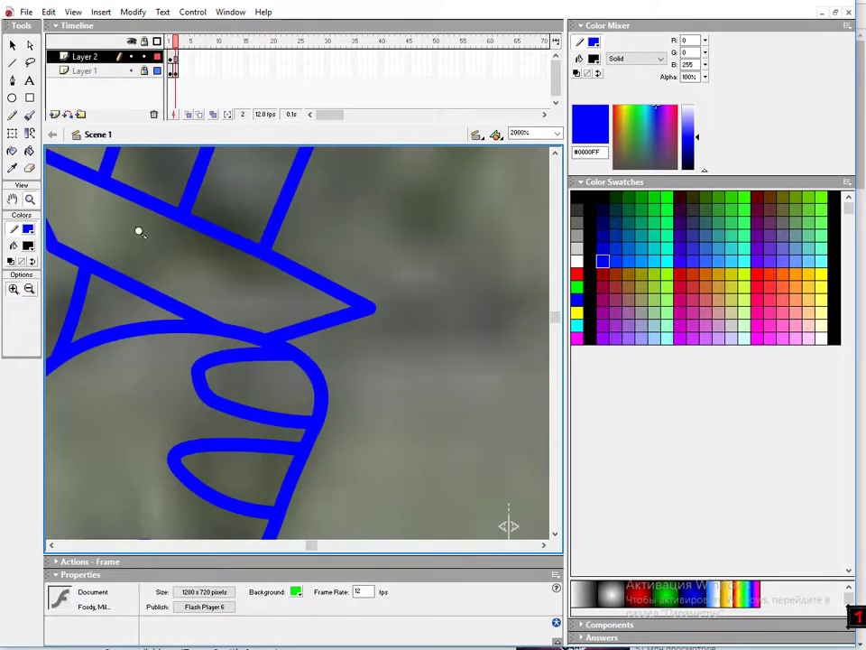
key("y")
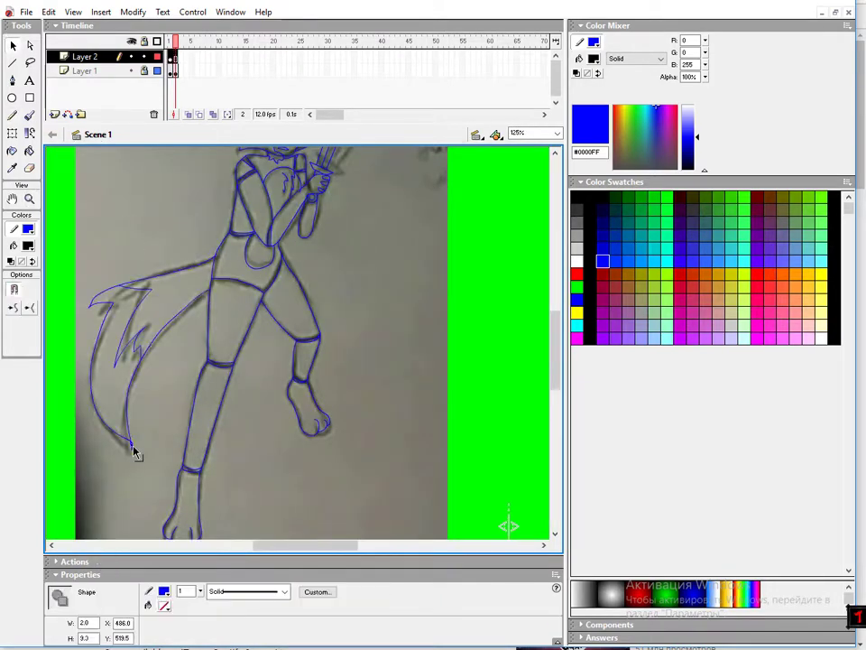
Draw the lower outlines of both eyes and the irises inside them.
scroll(133, 453, "up", 2)
scroll(234, 253, "up", 5)
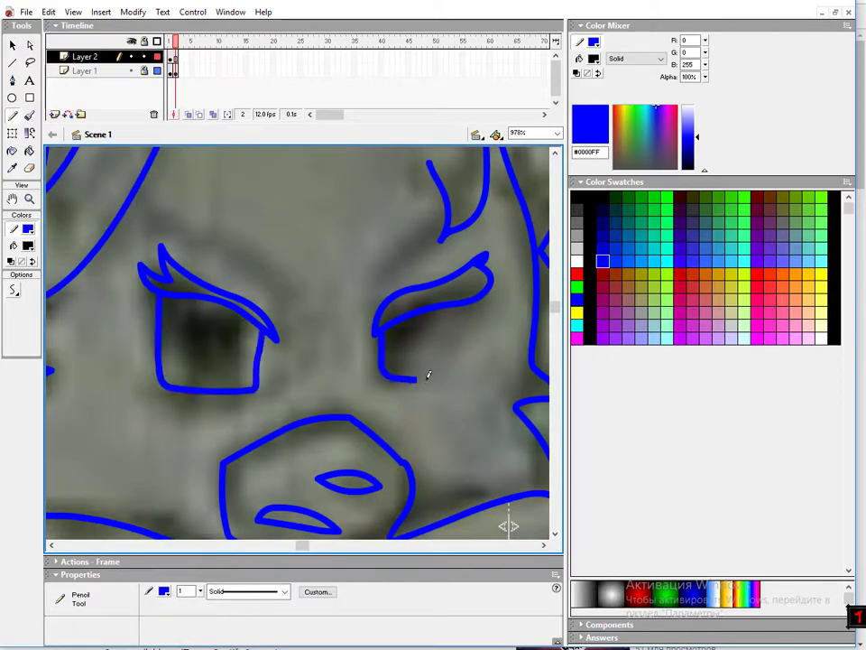
scroll(423, 318, "down", 3)
key("v")
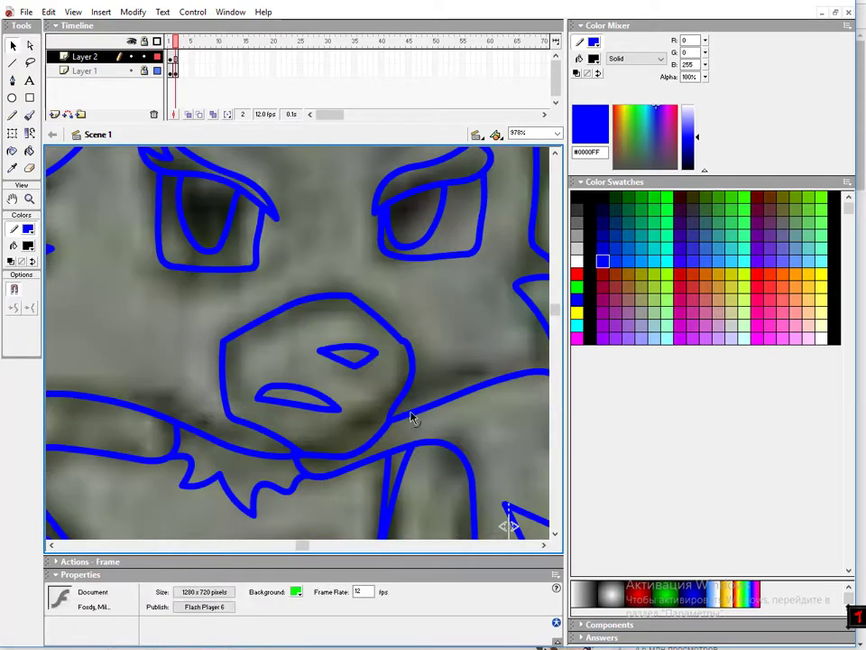
Draw slanted eyebrow lines above both eyes.
key("y")
scroll(265, 271, "up", 10)
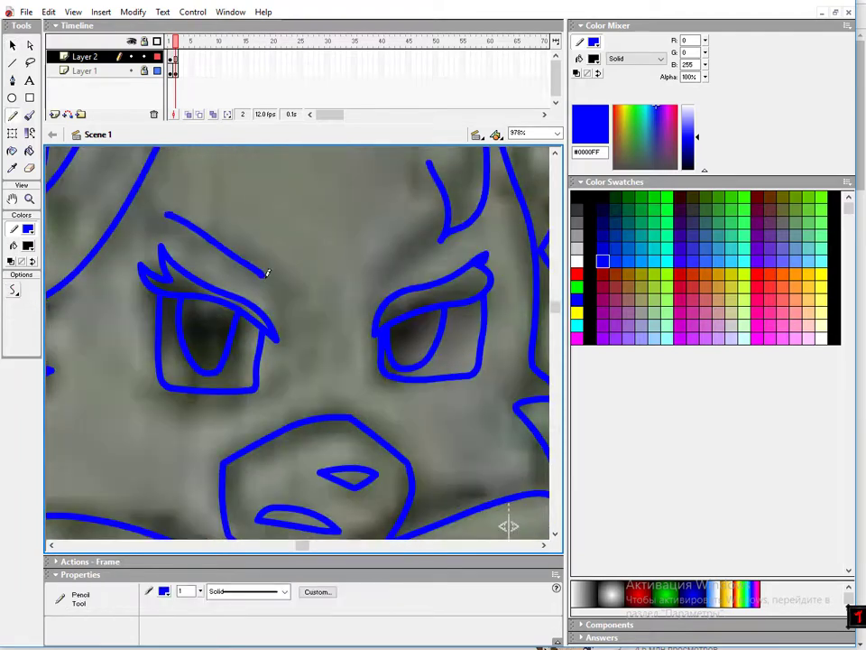
key("v")
key("y")
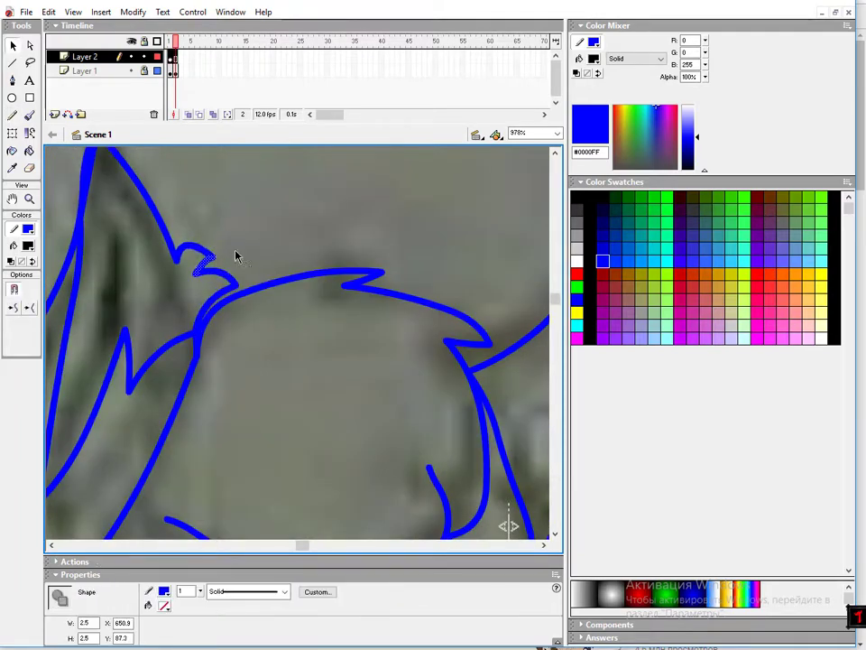
Clean up and redraw the jagged fur tufts at the base of both ears.
scroll(229, 361, "up", 3)
key("z")
key("v")
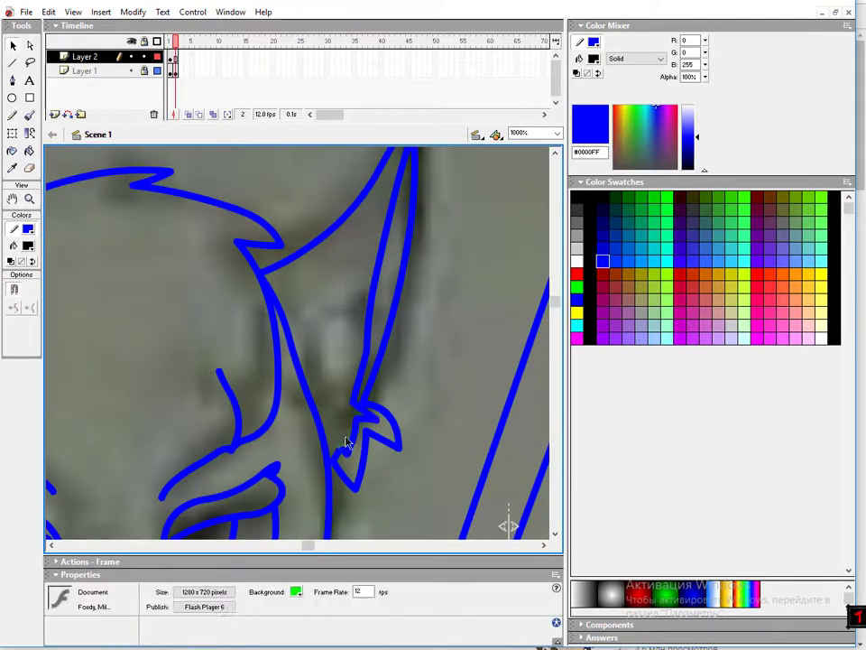
key("y")
Hide Layer 1 so that only the traced line art is shown.
key("z")
key("ctrl+minus")
key("ctrl+minus")
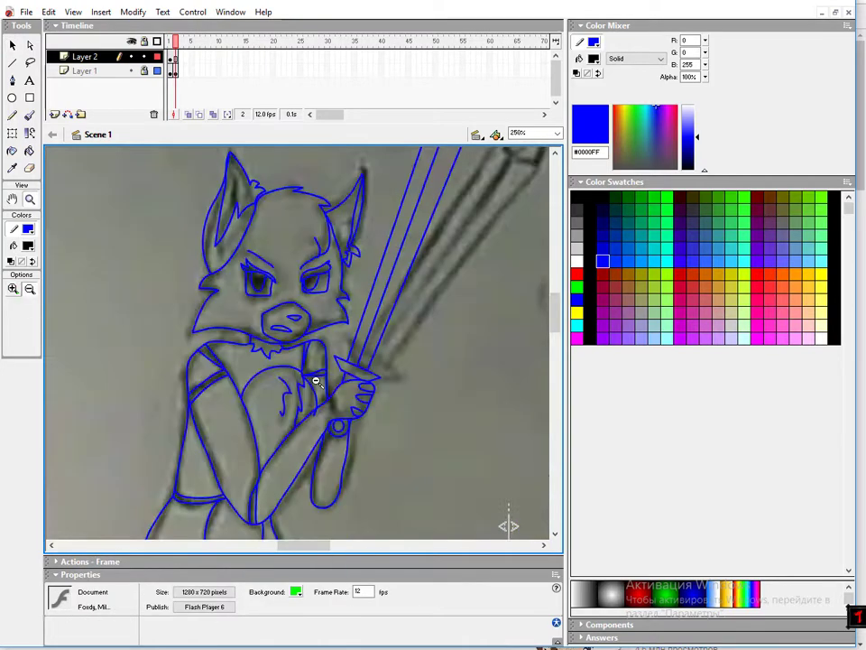
key("ctrl+minus")
left_click(131, 70)
Refine the corners of both eyes and draw pupils and highlight shapes inside the irises.
left_click_drag(249, 152, 317, 206)
key("v")
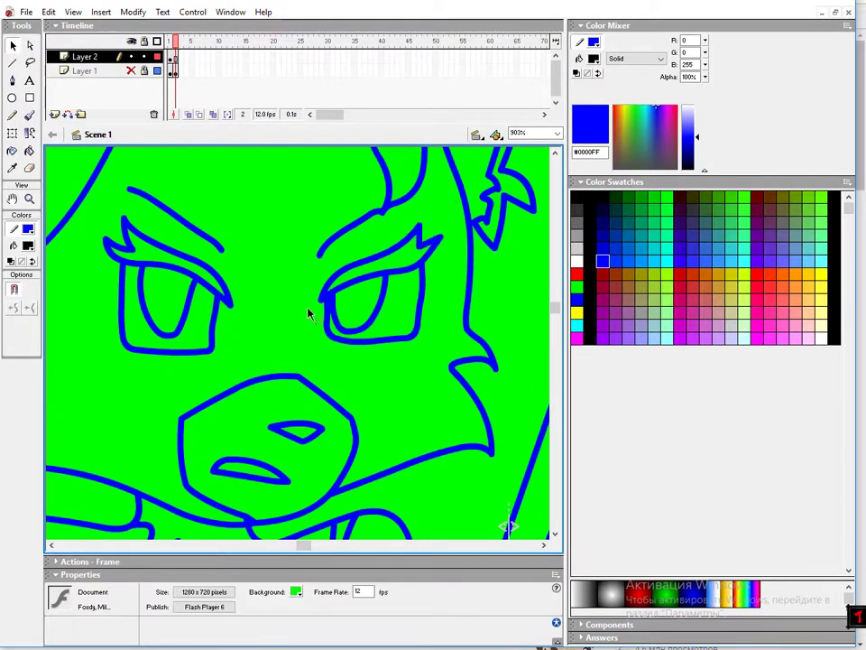
left_click(11, 116)
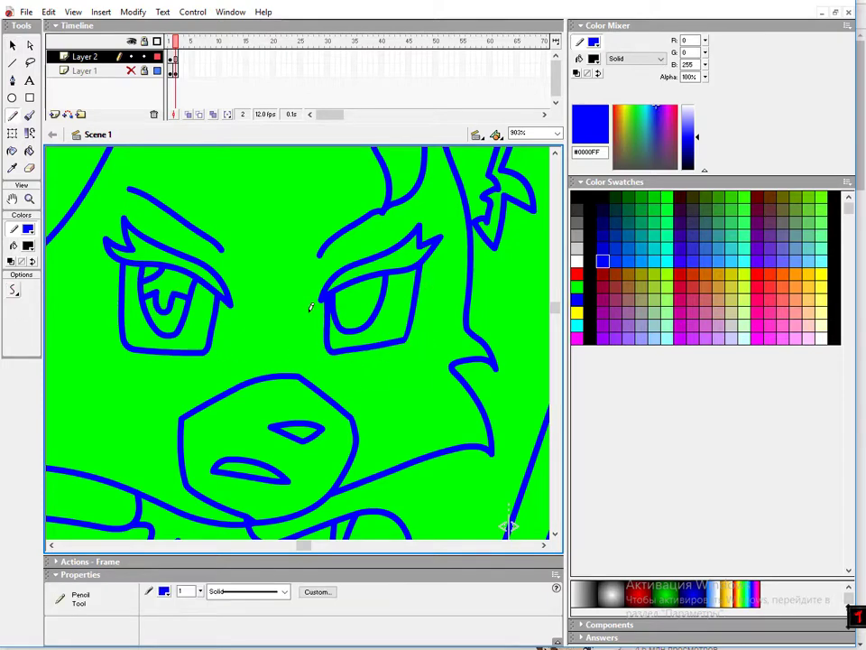
Fill the fur areas brown, the chest, belly and fingertips white, and the neck tuft and body bands grey (#999999).
key("ctrl+minus")
key("ctrl+minus")
key("ctrl+minus")
key("v")
key("ctrl+equal")
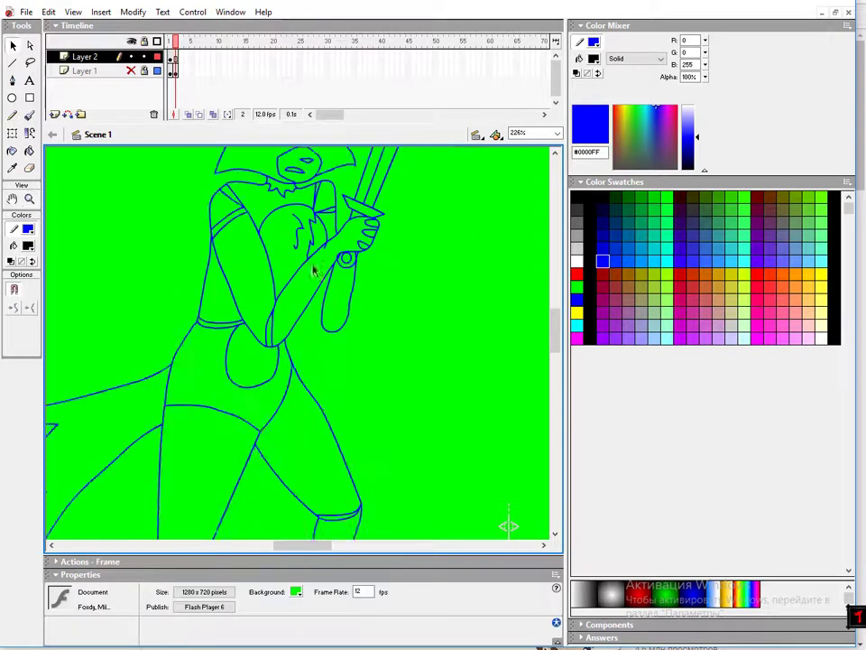
scroll(332, 358, "up", 2)
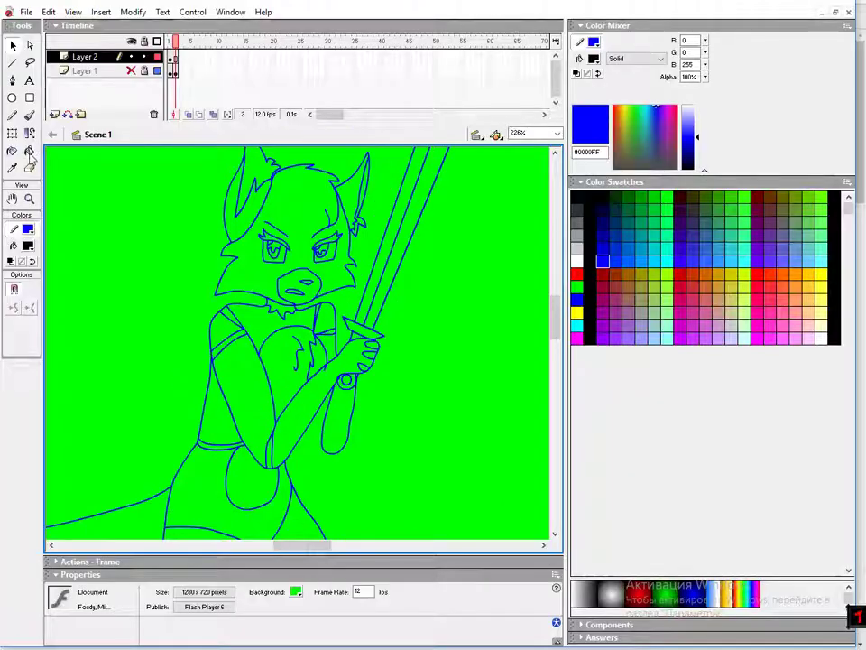
key("k")
left_click(298, 203)
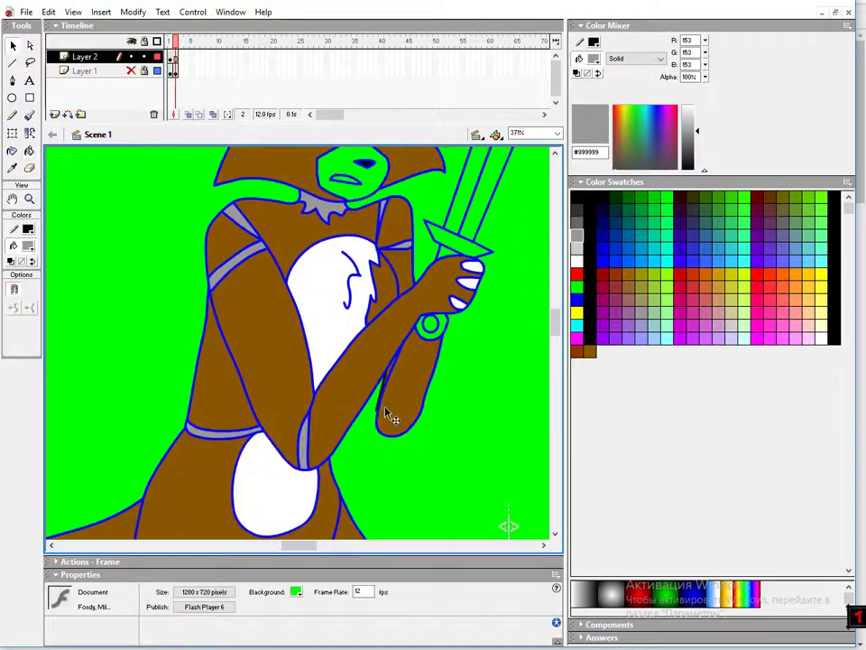
scroll(381, 413, "up", 3)
left_click(386, 468)
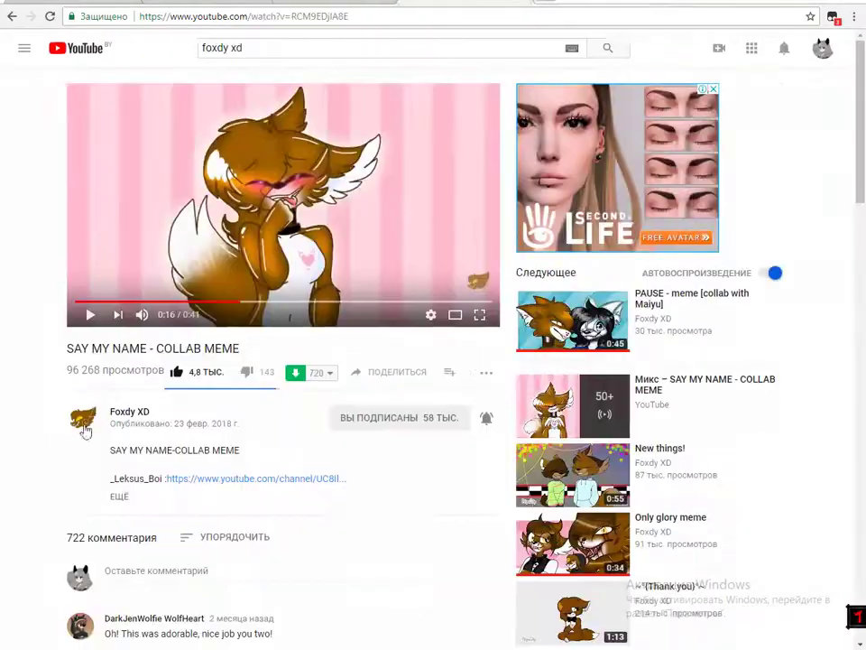
Switch to YouTube in the browser, open the video author's channel and look through its uploaded videos.
left_click(86, 431)
scroll(443, 406, "down", 4)
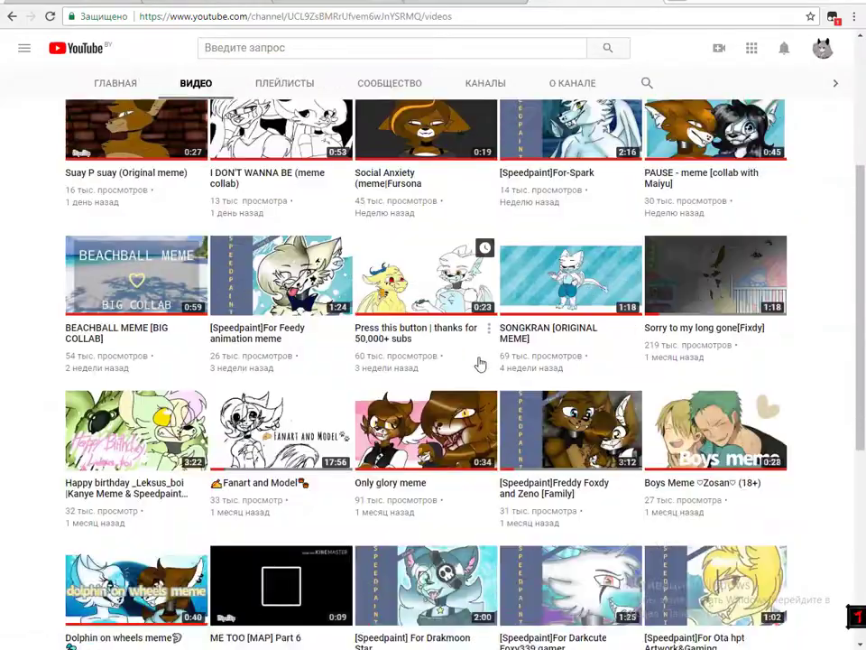
scroll(443, 406, "up", 4)
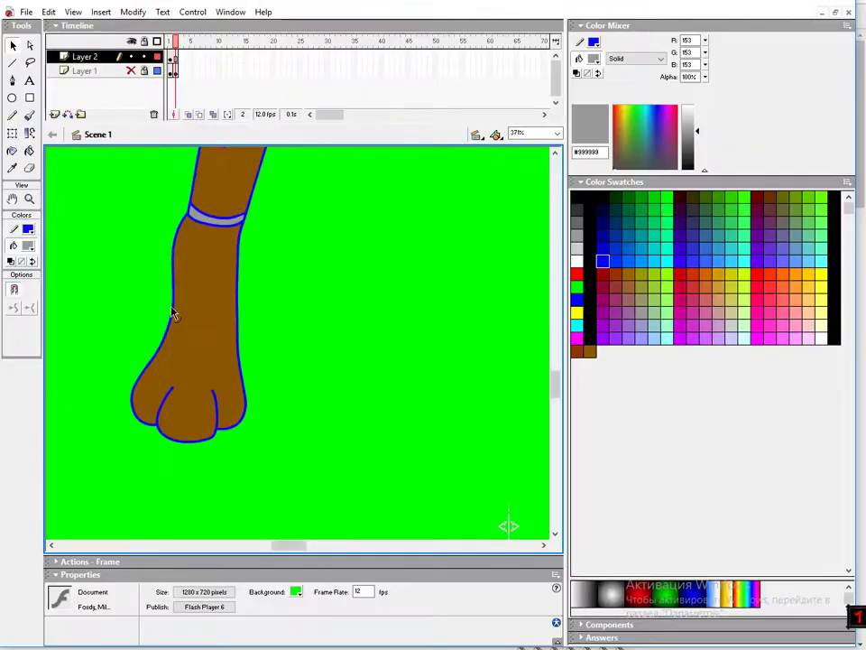
Return to the drawing and add curved lines separating the three toes from the supporting leg's paw.
key("y")
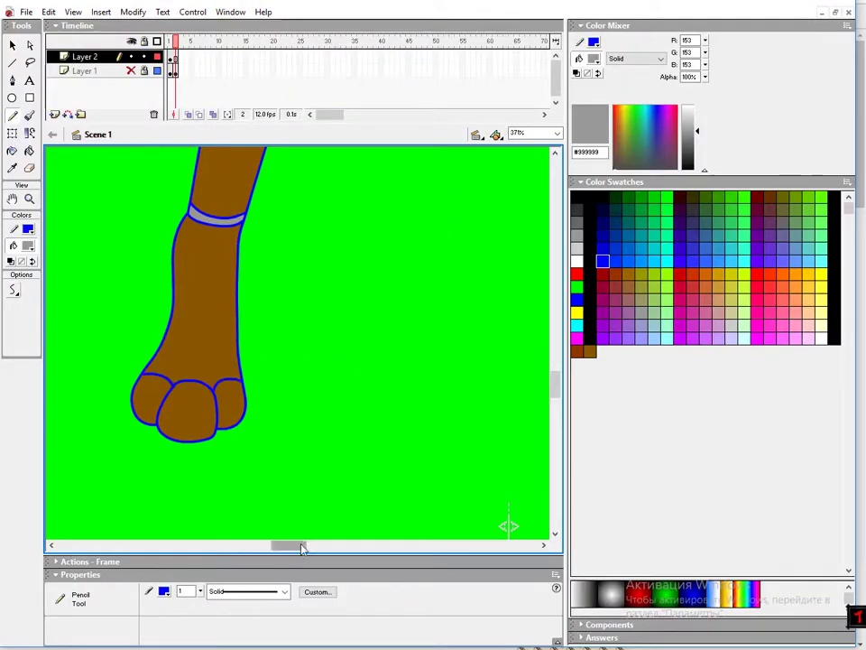
left_click_drag(302, 547, 323, 548)
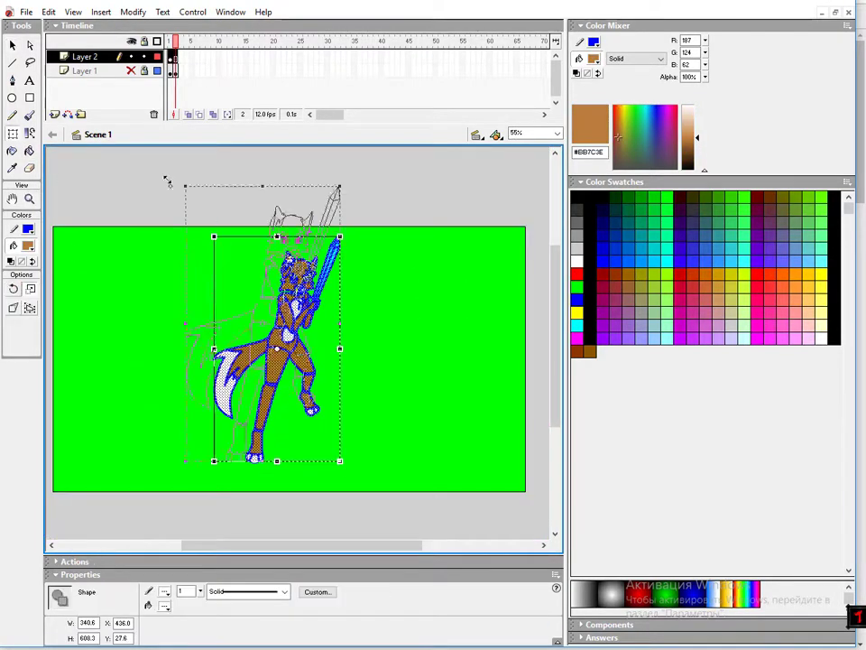
Scale the whole character up proportionally with Free Transform.
left_click_drag(307, 478, 295, 460)
left_click_drag(271, 342, 282, 362)
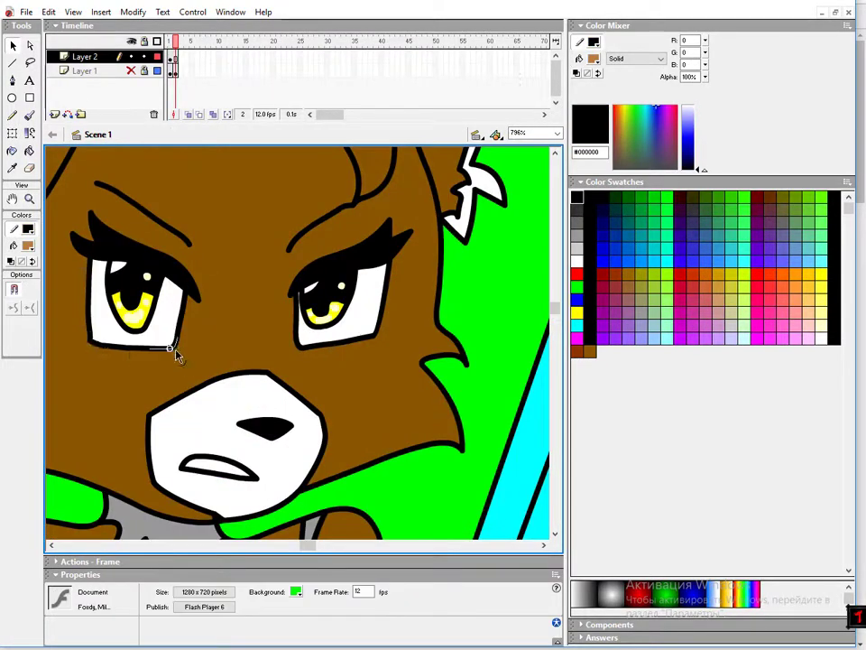
Delete the side and lower outlines of both eyes, leaving only a short black bar under each eye.
left_click(171, 348)
key("Delete")
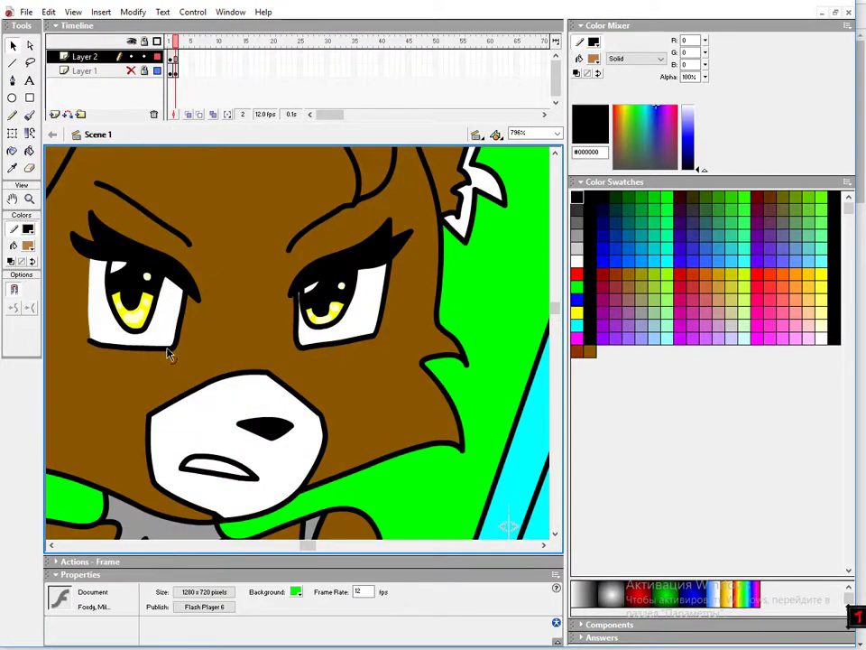
key("y")
left_click(118, 348)
left_click_drag(317, 346, 330, 345)
key("v")
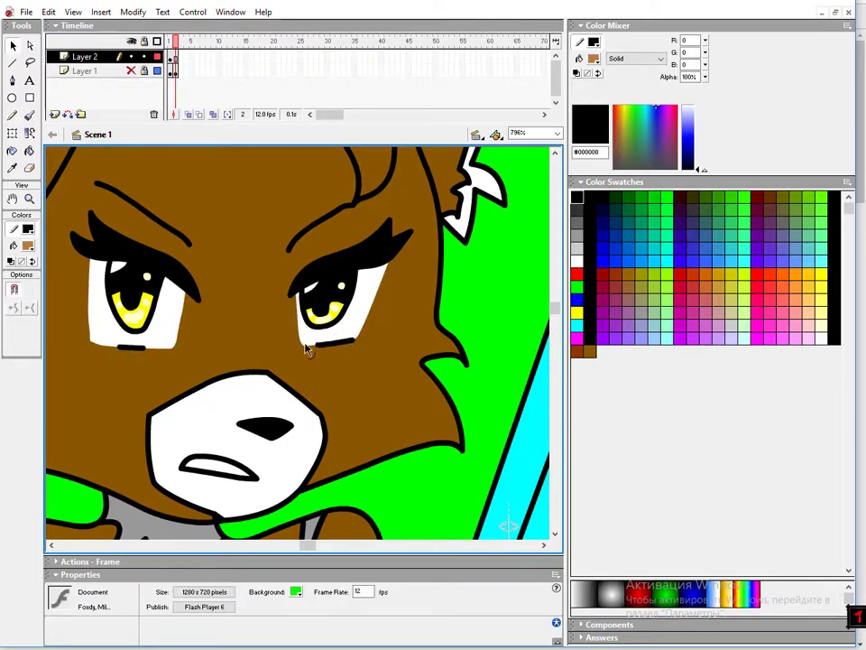
Round the lower corners of the white areas of both eyes.
left_click_drag(117, 346, 120, 350)
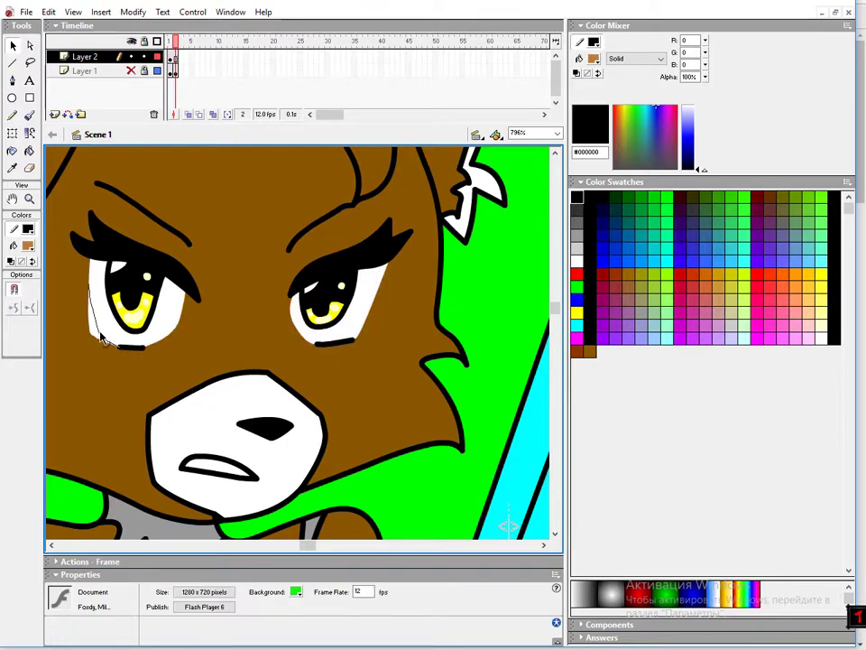
double_click(13, 199)
left_click(30, 199)
left_click(65, 150, "alt")
left_click_drag(311, 287, 286, 245)
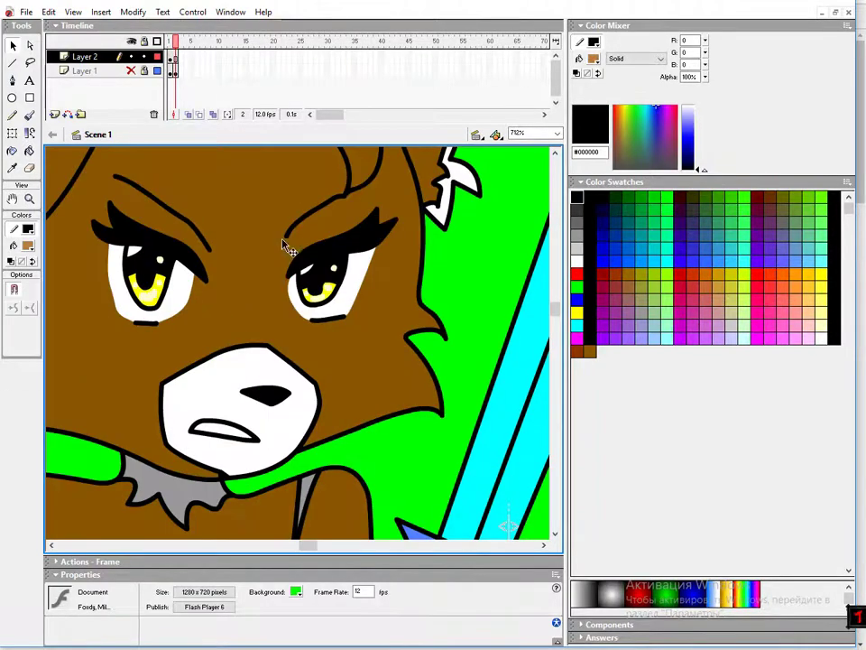
Shade the hips and the raised leg's thigh with darker brown #784B01, leaving a lighter strip along the left edge.
left_click(294, 385, "alt")
left_click(291, 307)
scroll(507, 522, "up", 3)
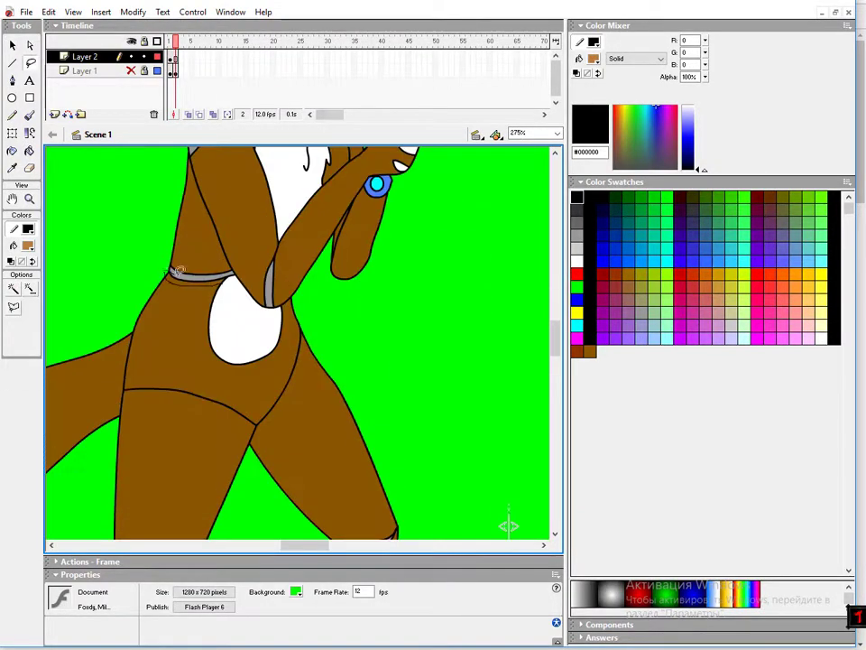
left_click(200, 275)
left_click(12, 45)
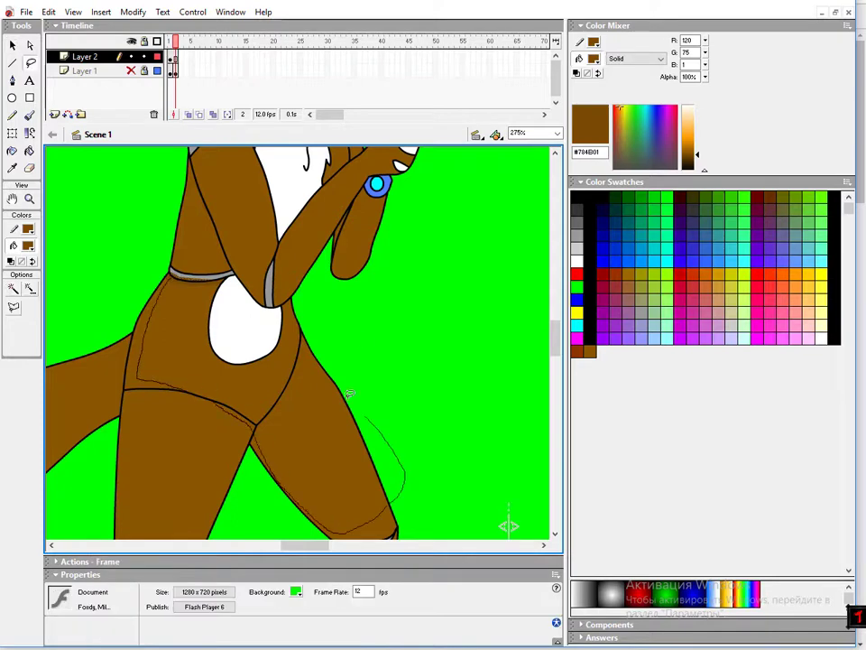
key("v")
scroll(395, 348, "down", 3)
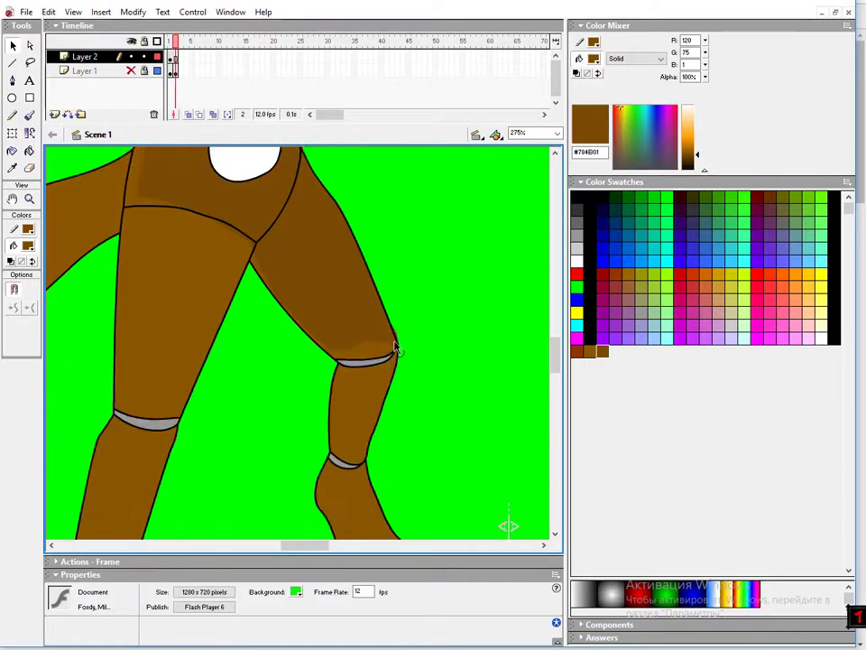
Lasso the inner part of the supporting leg's thigh and fill it with #784B01.
scroll(424, 366, "up", 2)
key("l")
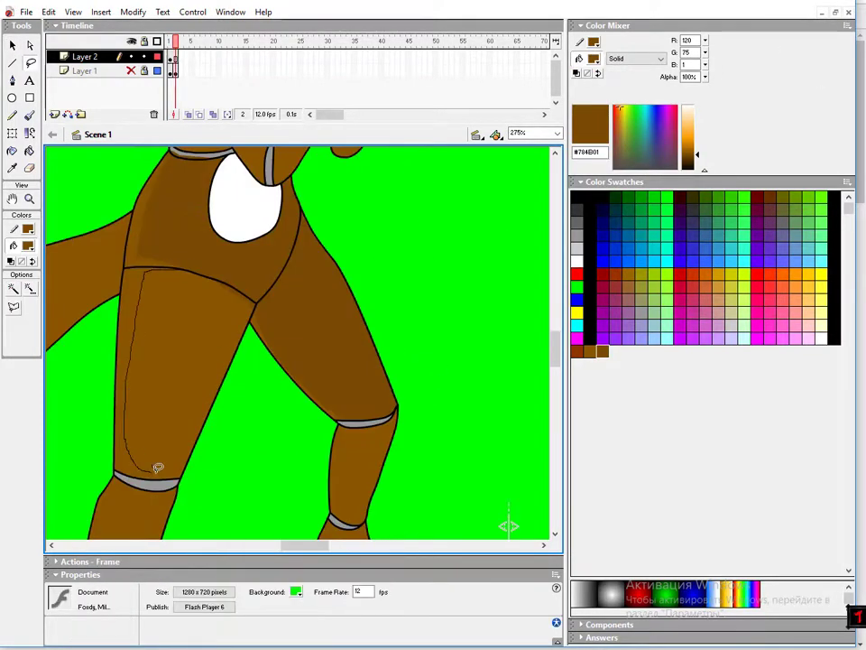
left_click_drag(158, 467, 167, 262)
left_click(253, 308)
Shade the raised leg's shin and foot with #784B01, keeping a lighter strip along their left edges.
scroll(339, 324, "down", 6)
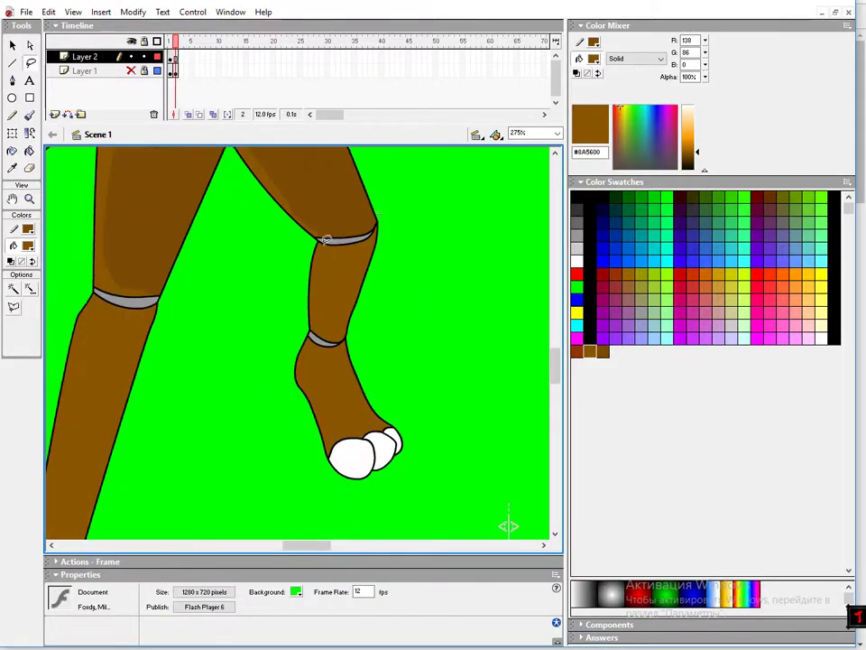
left_click_drag(326, 238, 333, 294)
scroll(307, 361, "down", 2)
scroll(333, 295, "down", 2)
left_click(377, 333)
scroll(377, 333, "up", 3)
scroll(298, 180, "down", 3)
scroll(298, 180, "left", 2)
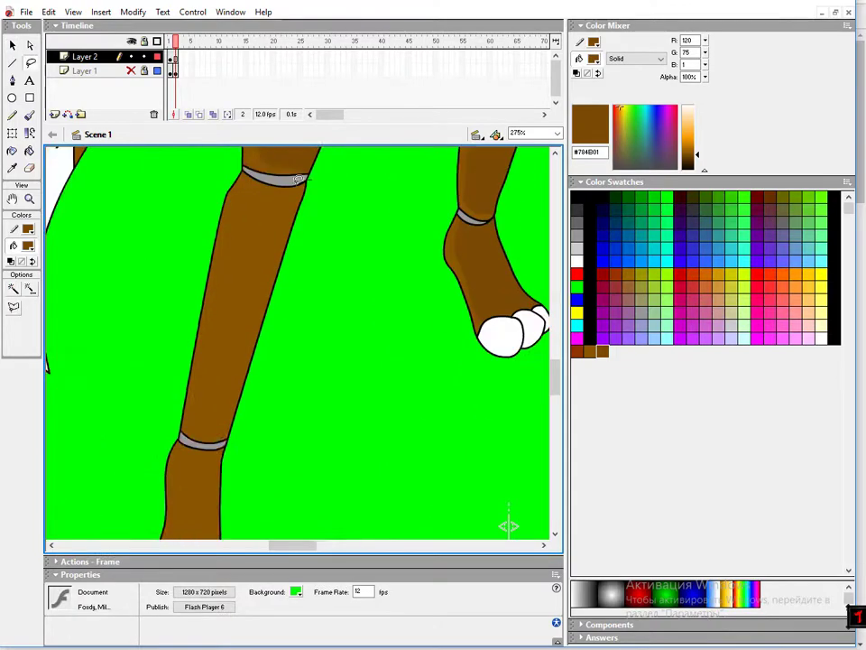
Shade the supporting leg's shin and foot with #784B01, keeping a lighter left edge.
left_click_drag(297, 180, 293, 185)
scroll(298, 343, "down", 6)
left_click(594, 58)
left_click(226, 194)
left_click_drag(225, 194, 228, 264)
key("v")
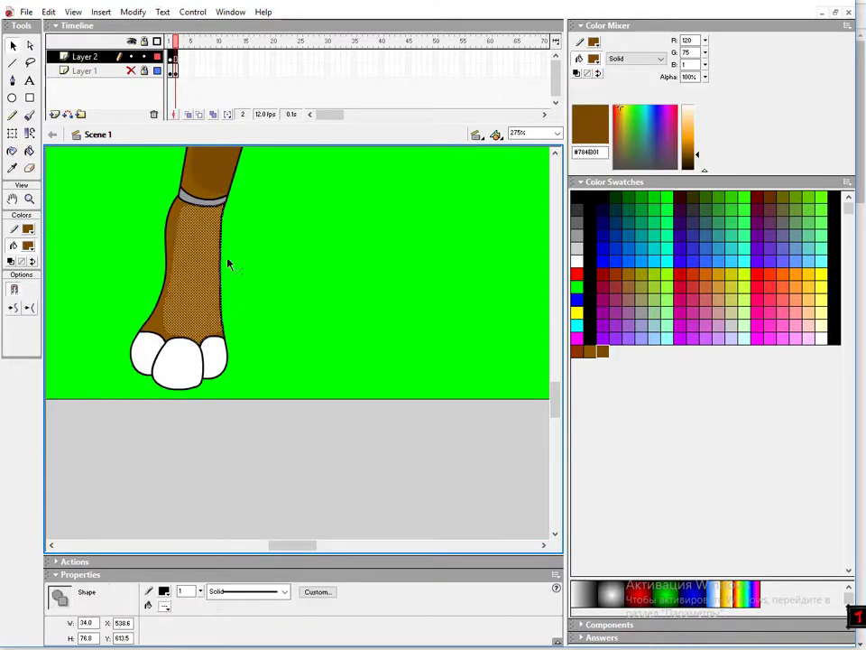
Shade the side of the torso and the front upper arm with #784B01, leaving lighter left edges.
scroll(506, 522, "up", 5)
left_click(506, 521)
scroll(507, 521, "up", 2)
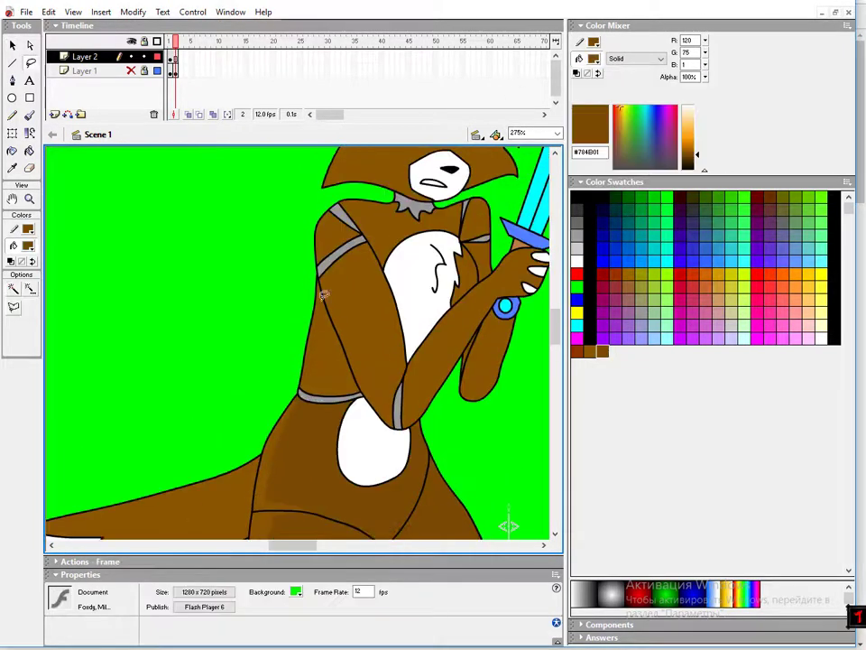
left_click(354, 346)
key("l")
left_click(341, 265)
left_click_drag(406, 345, 407, 307)
key("v")
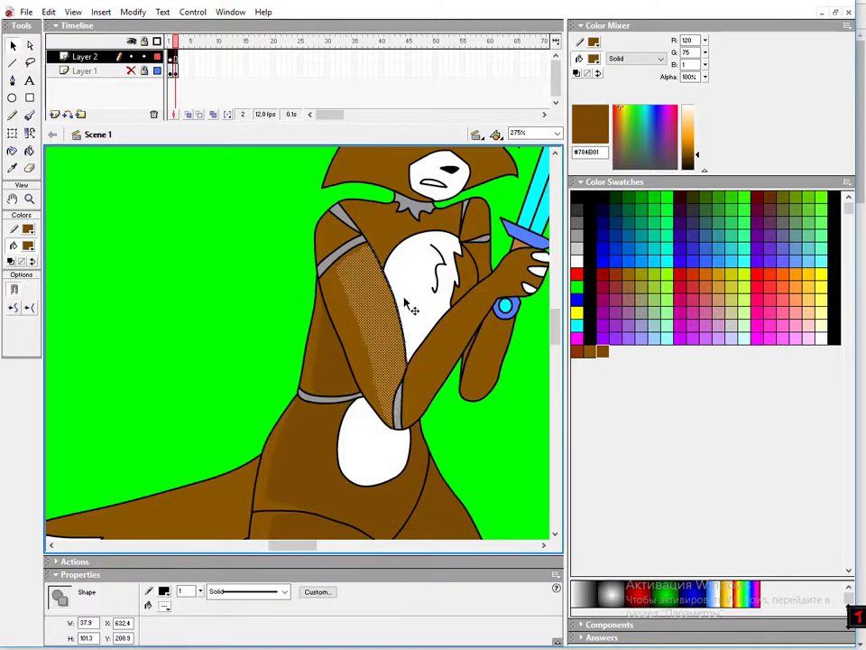
Fill the shaded part of the front shoulder between the grey bands with #784B01.
left_click(264, 190)
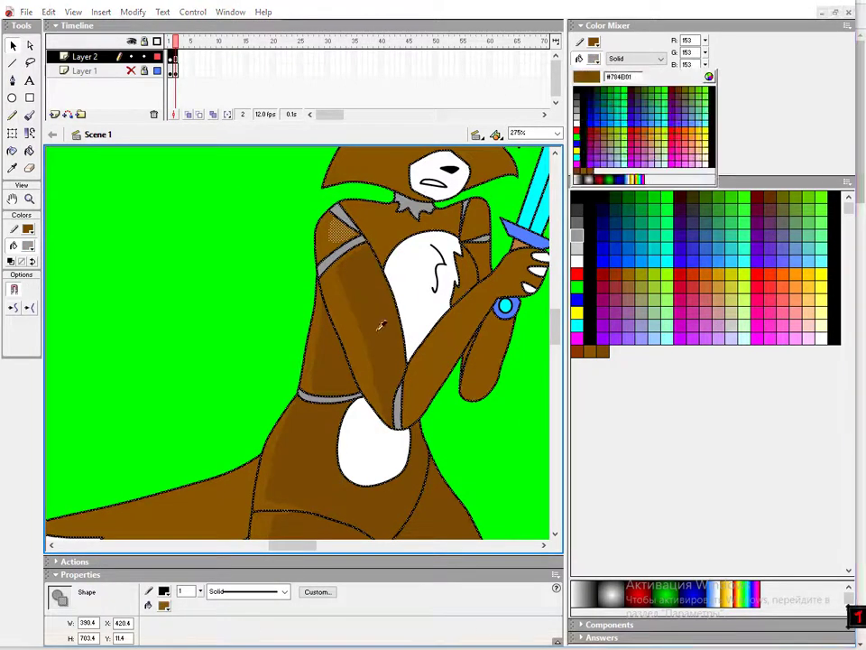
scroll(298, 343, "right", 2)
scroll(297, 343, "down", 2)
key("s")
key("v")
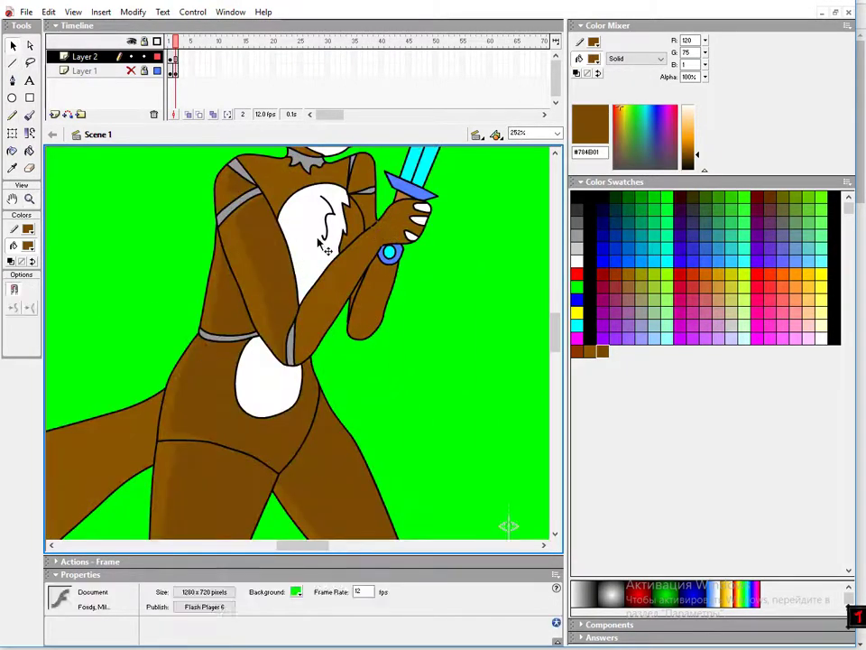
Fill the wedge-shaped wristband next to the sword hand with grey #999999.
left_click(379, 233)
left_click(594, 41)
left_click(577, 140)
key("k")
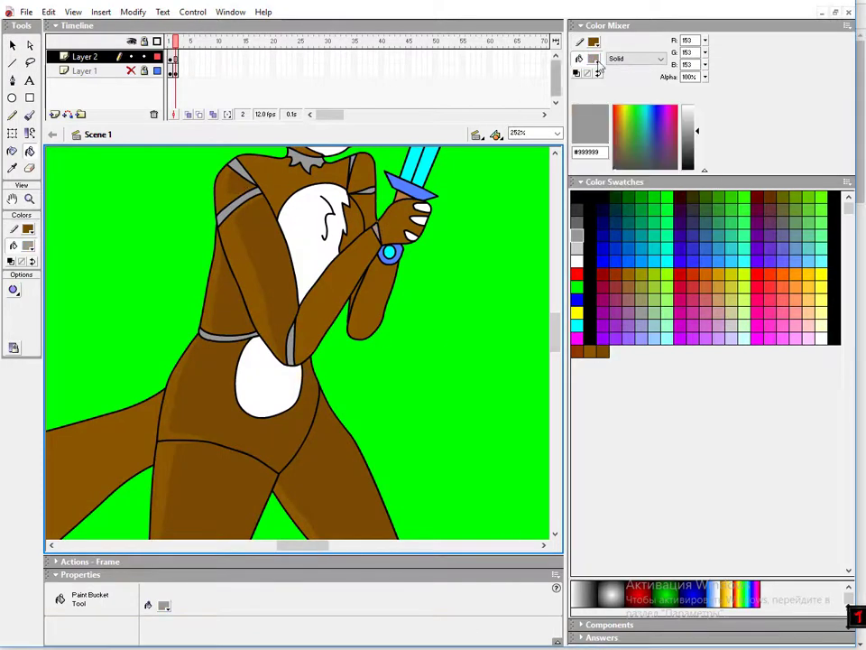
key("v")
Shade the front forearm and the lower part of the far arm with #784B01.
scroll(343, 226, "up", 3)
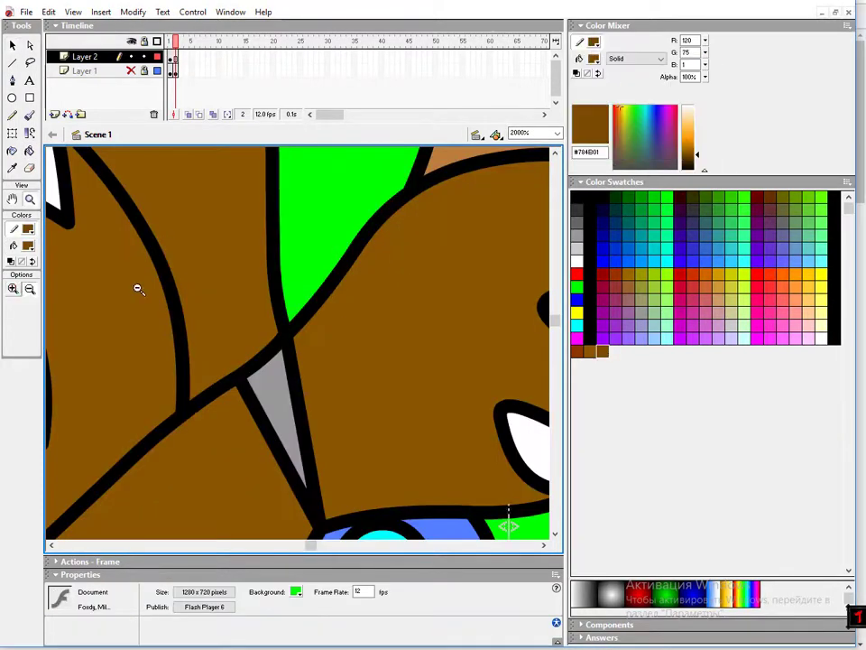
left_click_drag(365, 406, 338, 212)
left_click(435, 328)
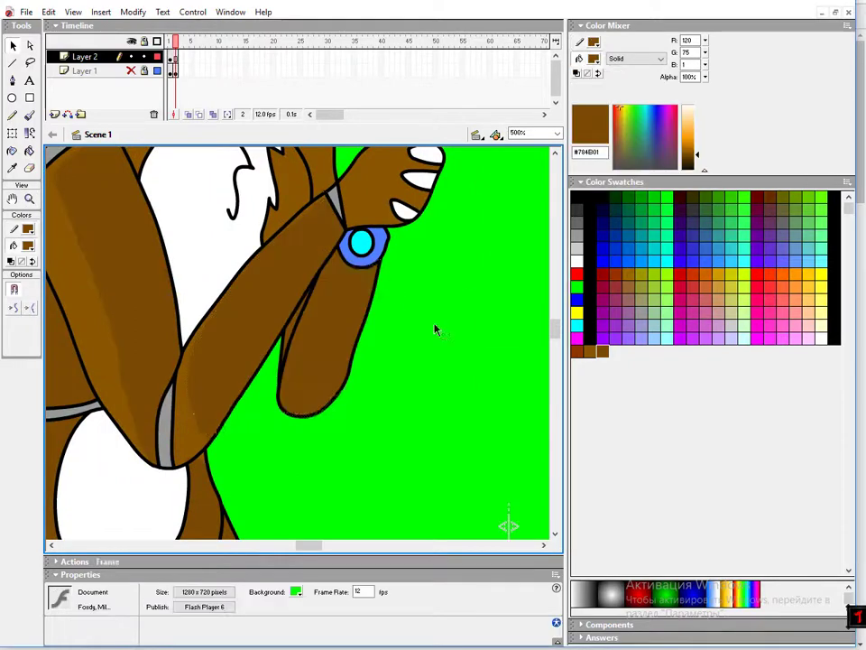
Shade the hand holding the sword and the upper chest with #784B01, leaving small lighter knuckle and shoulder highlights.
scroll(435, 328, "up", 3)
key("v")
left_click(397, 289)
key("l")
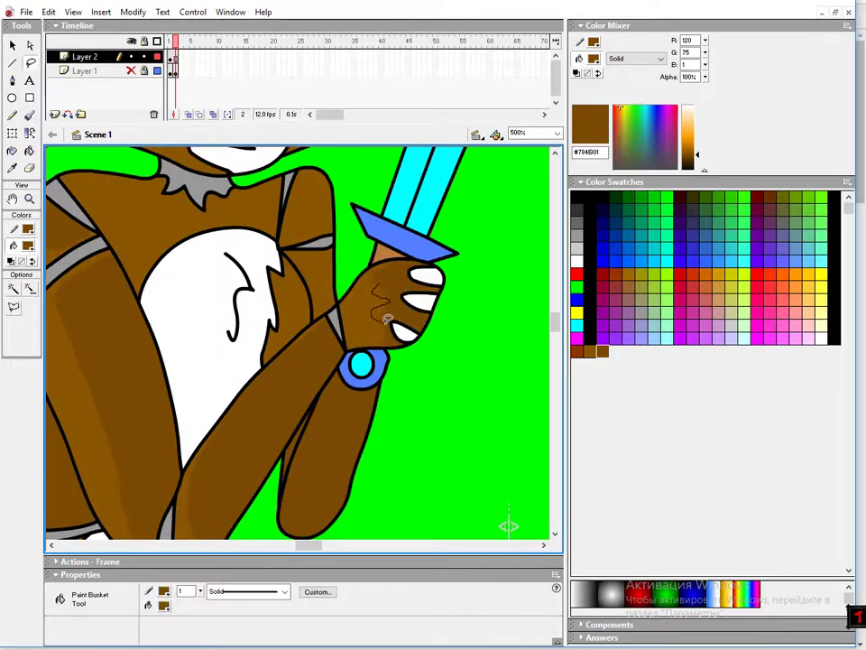
scroll(508, 526, "up", 2)
left_click_drag(155, 232, 199, 286)
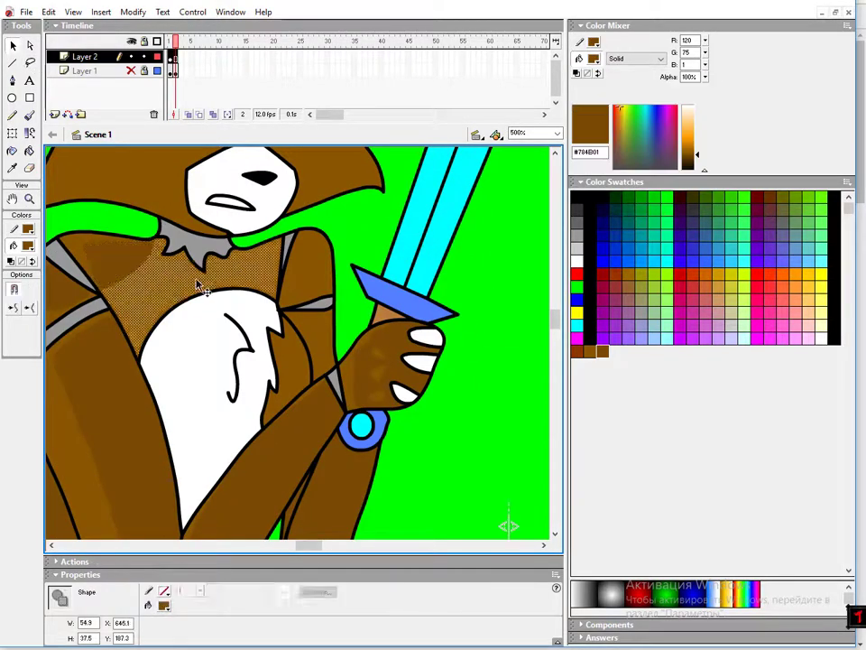
Lasso the shadow area of the far arm below its grey band and fill it with #784B01.
key("v")
scroll(284, 266, "down", 2)
key("l")
left_click_drag(333, 245, 333, 271)
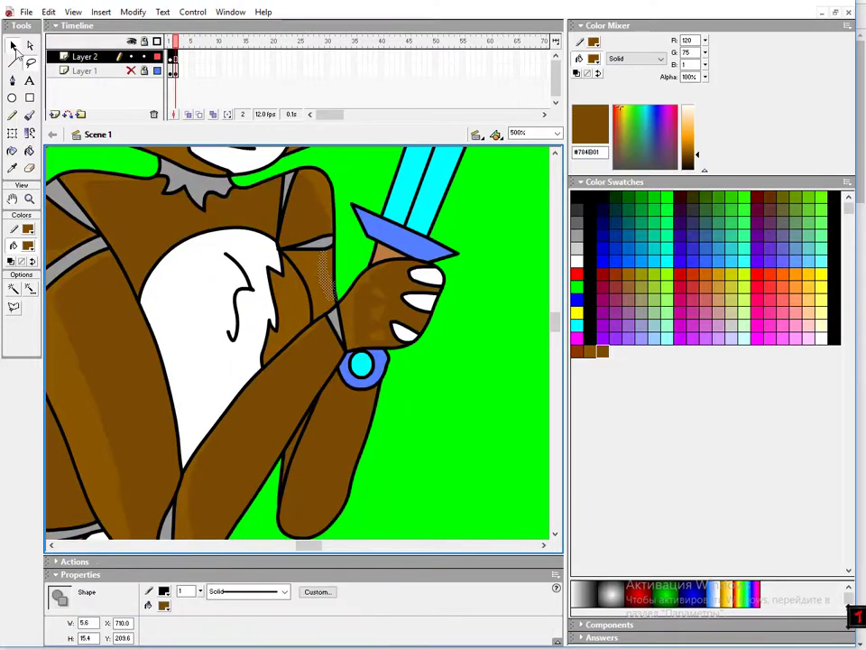
left_click(593, 57)
left_click(599, 33)
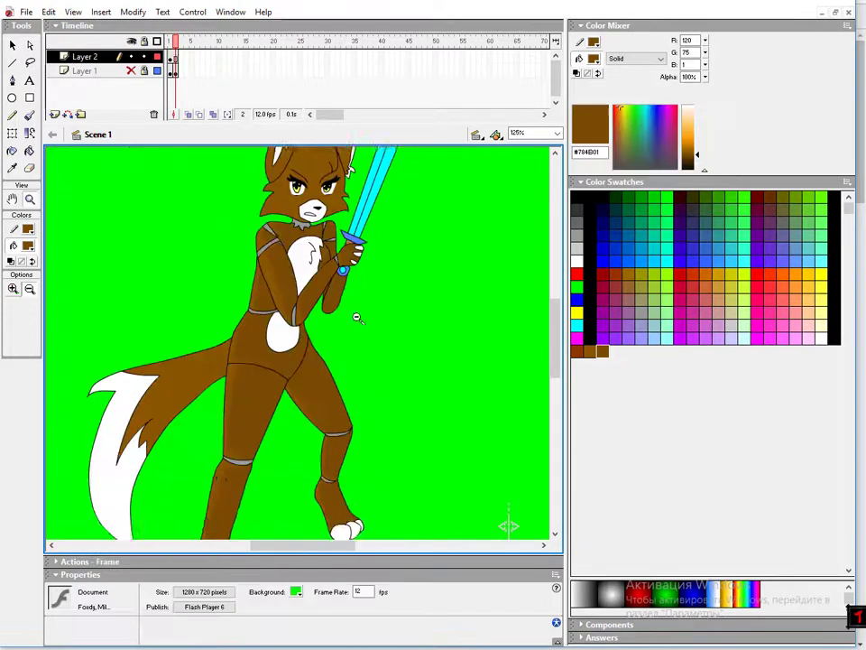
Shade the brown part of the tail with #784B01, leaving a lighter strip along its upper edge.
left_click_drag(225, 221, 265, 212)
key("ctrl+1")
scroll(294, 373, "down", 2)
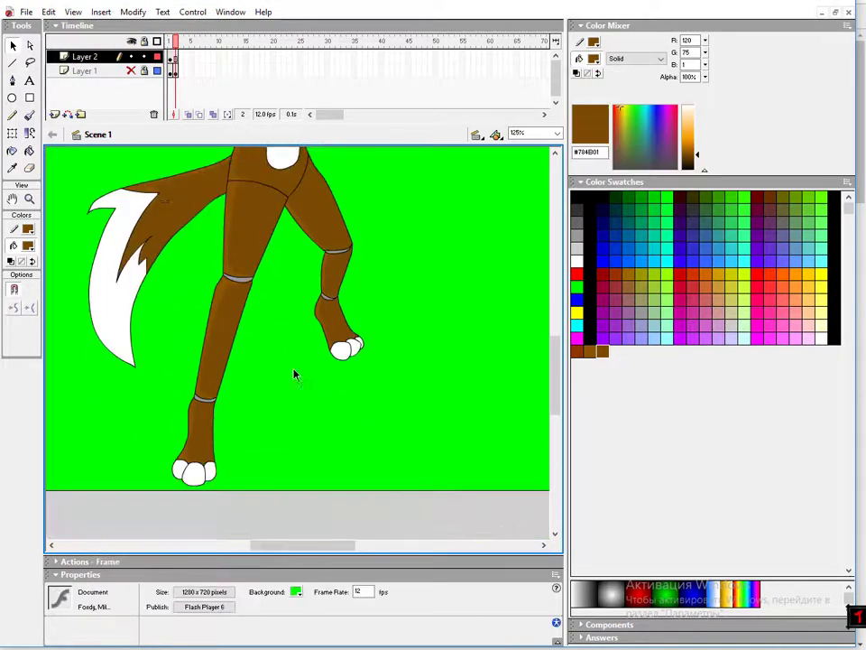
key("z")
Shade the head, face and both ears with #784B01, leaving lighter fur along the left edges.
left_click(100, 179)
left_click_drag(165, 327, 145, 226)
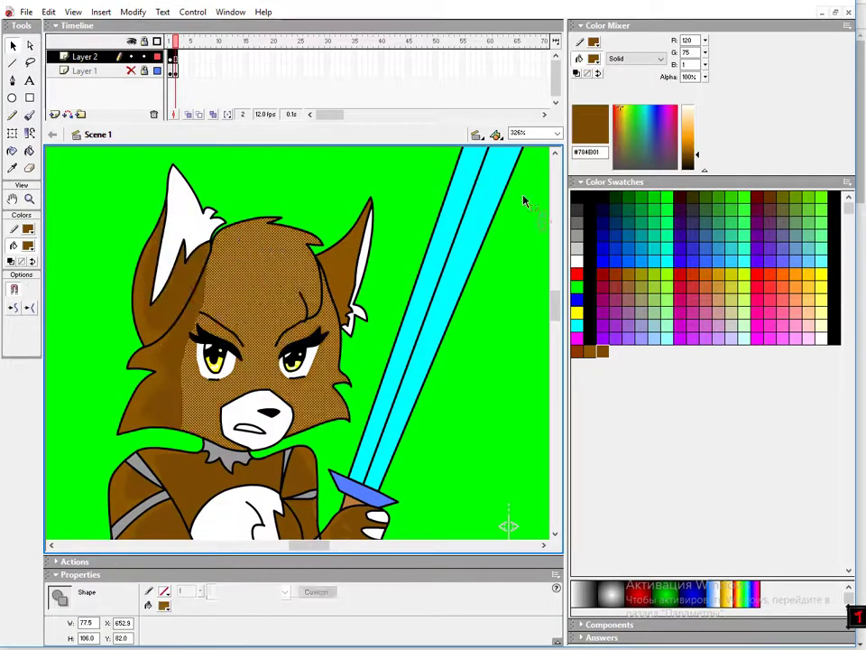
left_click(525, 199)
left_click_drag(365, 203, 273, 191)
left_click(593, 58)
left_click(622, 99)
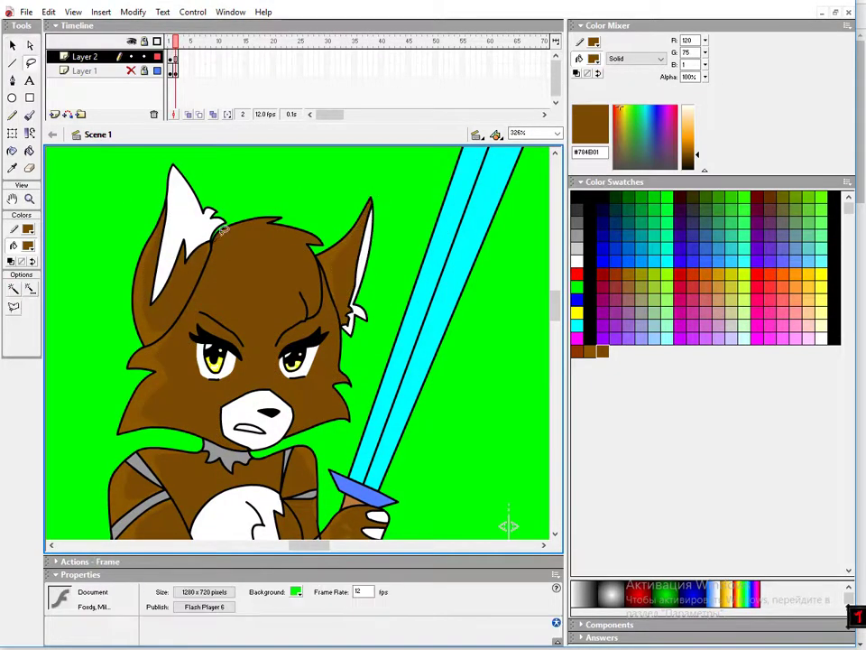
Select all the lighter fur strips across the body, tail and head and recolour them #9E6301.
key("v")
scroll(239, 255, "down", 3)
key("ctrl+1")
left_click(253, 356)
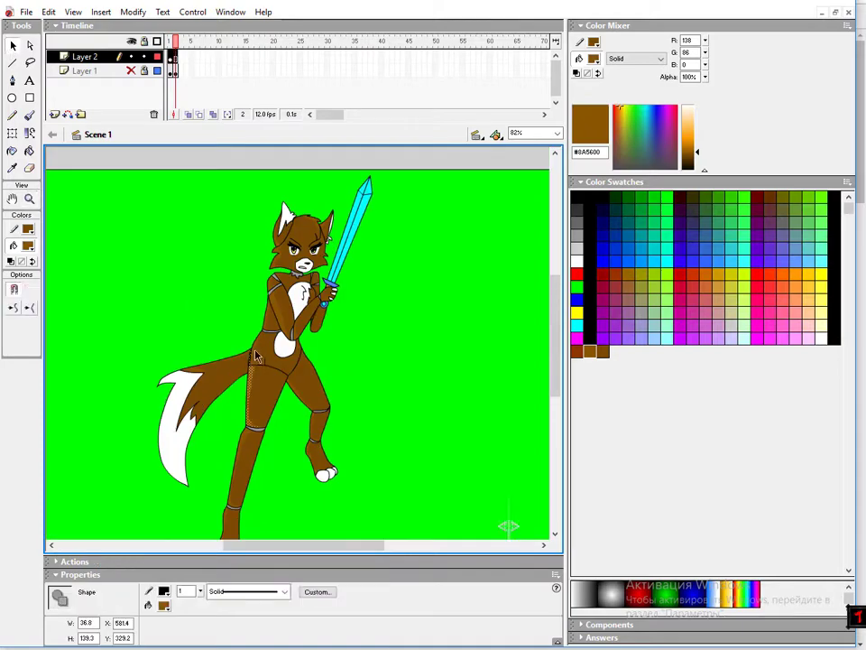
key("ctrl+2")
left_click(30, 200)
left_click(280, 319)
scroll(309, 306, "up", 3)
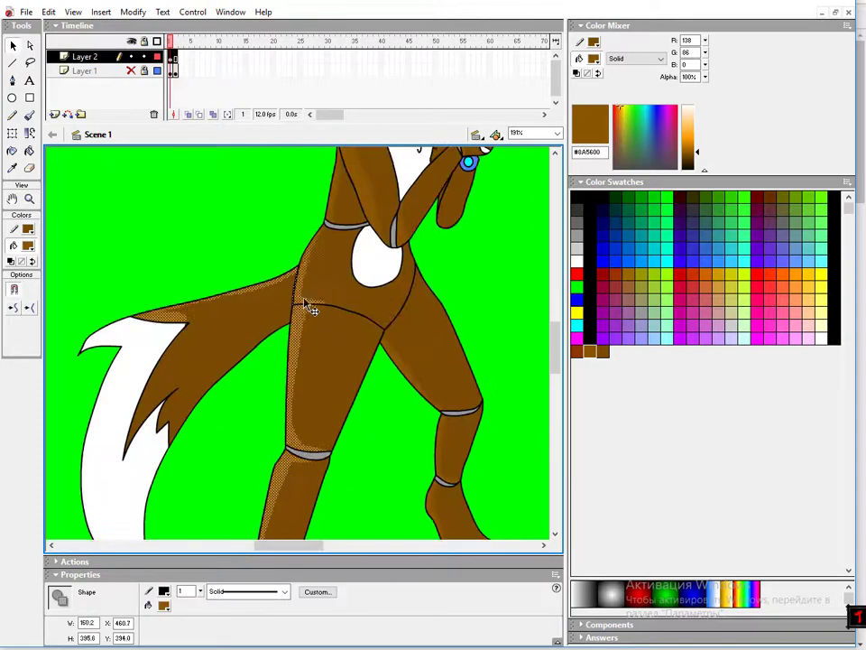
scroll(481, 345, "up", 1)
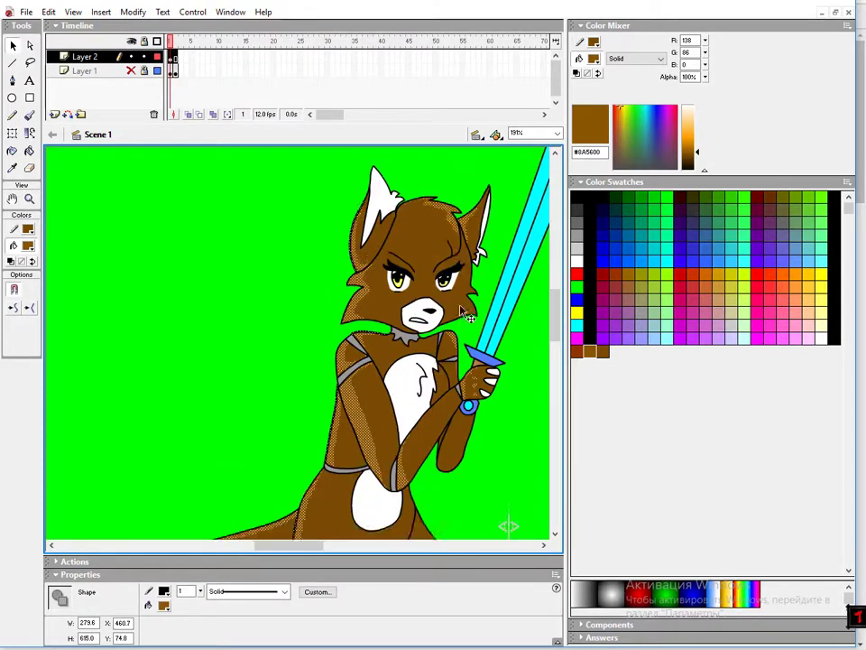
scroll(508, 523, "down", 3)
scroll(508, 525, "up", 3)
key("ctrl+1")
left_click(102, 227)
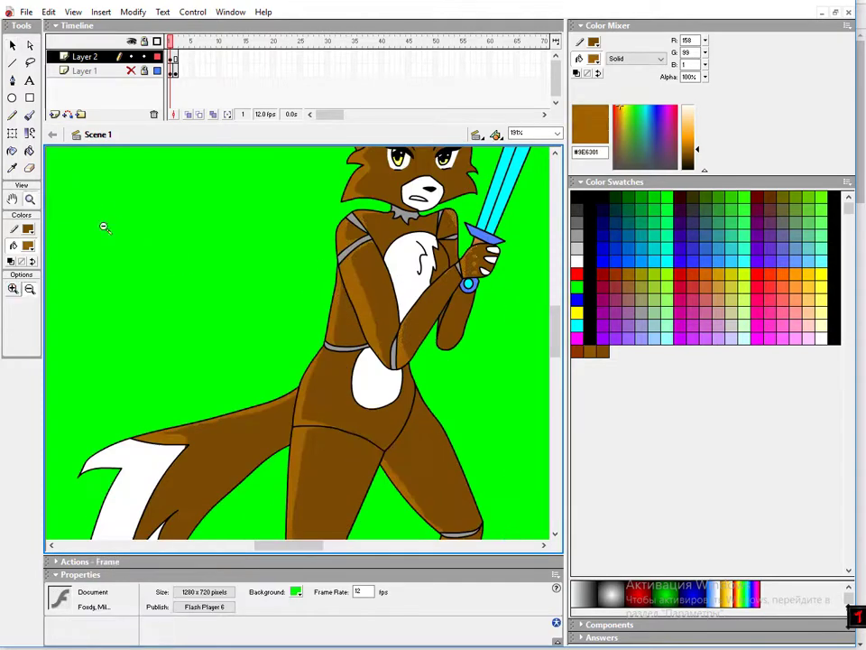
Refine the edge of the light highlight along the upper side of the tail.
key("ctrl+2")
left_click(331, 334)
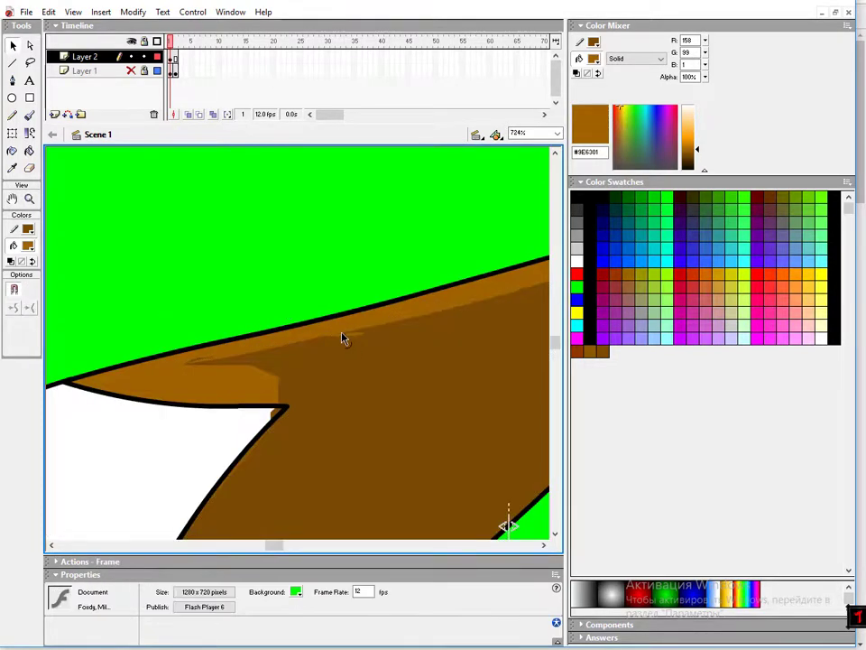
Add white (#FFFFFF) highlights along the left edge of the sword's tip and blade.
scroll(213, 366, "down", 3)
key("l")
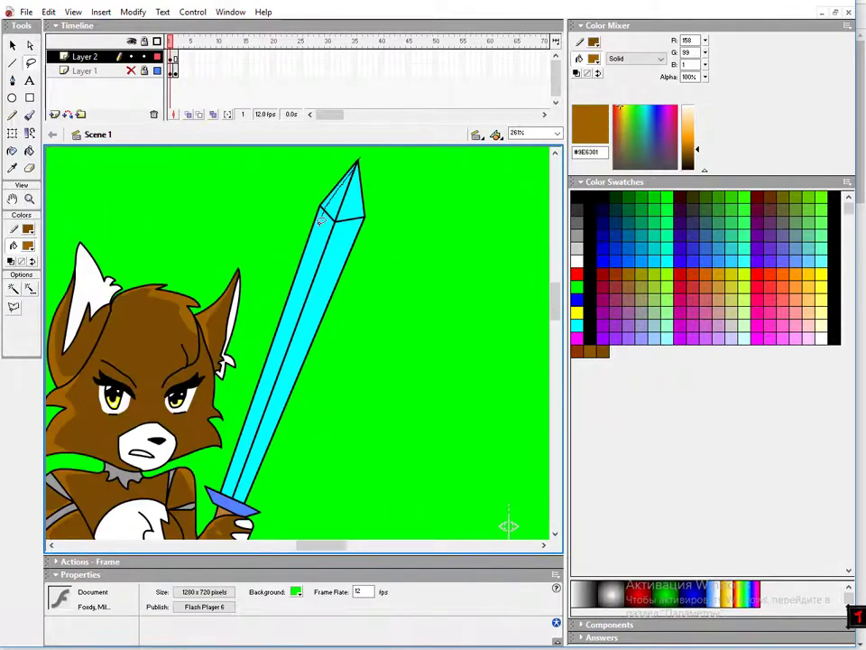
left_click(540, 174)
key("v")
Add white highlights to the right half of the sword's tip and along the blade's centre line.
left_click(352, 191)
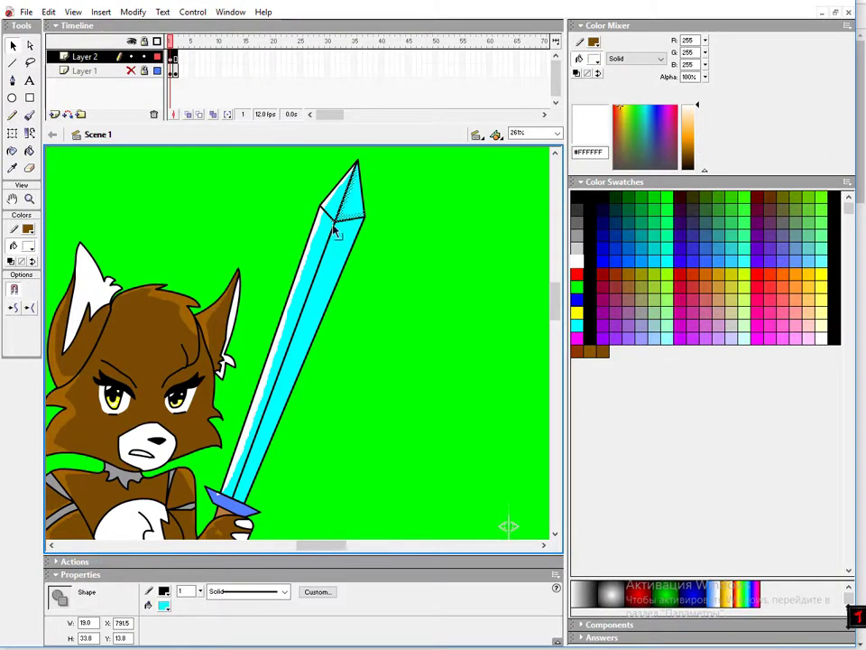
left_click(406, 303)
left_click(344, 218)
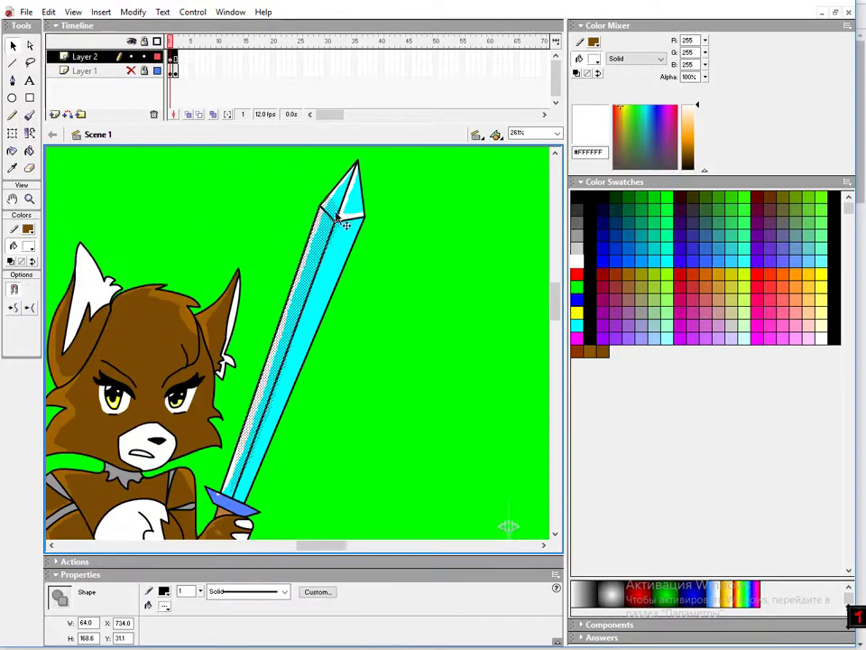
left_click(377, 330)
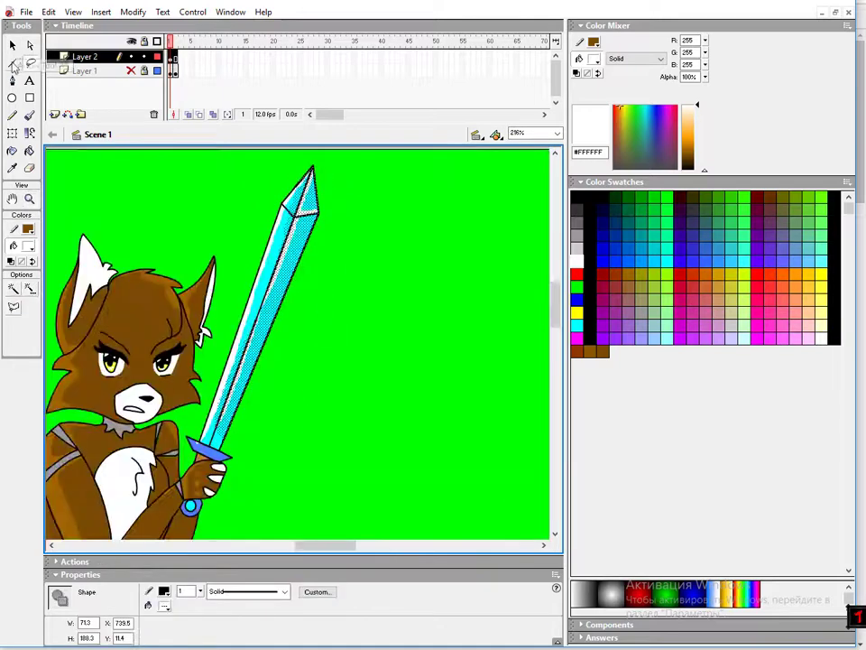
Select a strip along the right edge of the sword's blade on frame 1 and shade it #01CDCD.
left_click(13, 45)
left_click(506, 518)
left_click(304, 231)
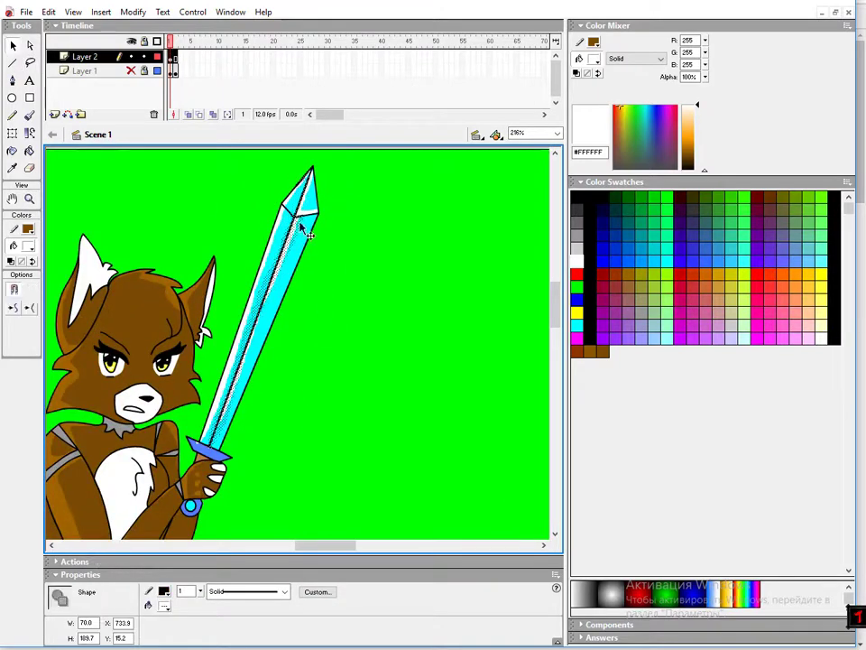
left_click(580, 301)
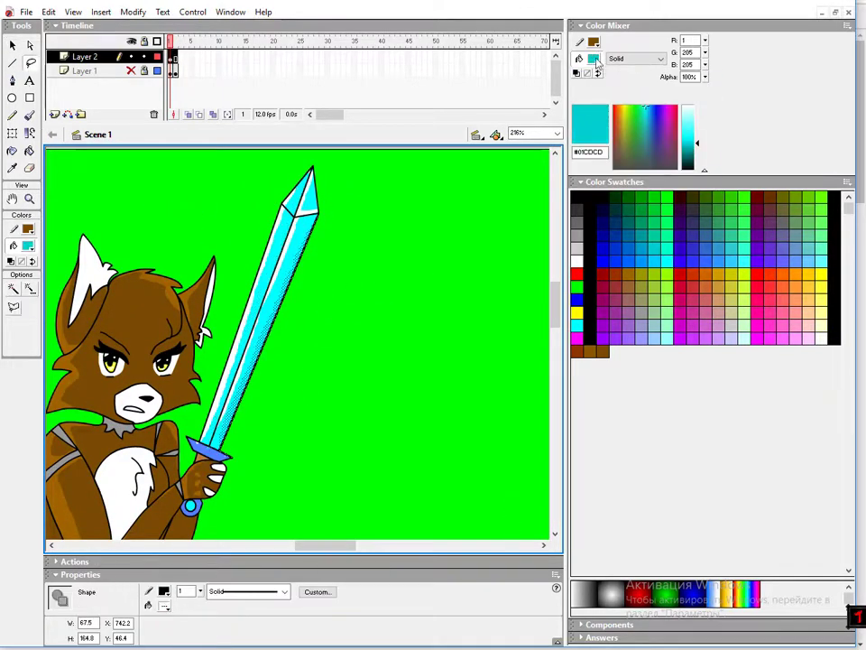
key("z")
left_click(250, 276)
key("ctrl+2")
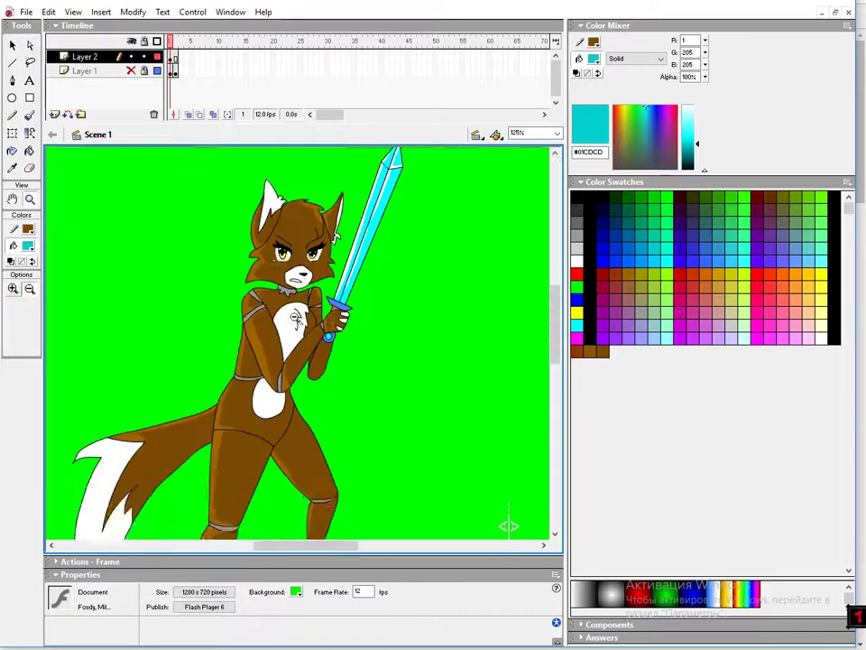
On frame 2, draw a line parallel to the blade's left edge from the tip's base down to the guard.
left_click(388, 181)
scroll(356, 327, "up", 3)
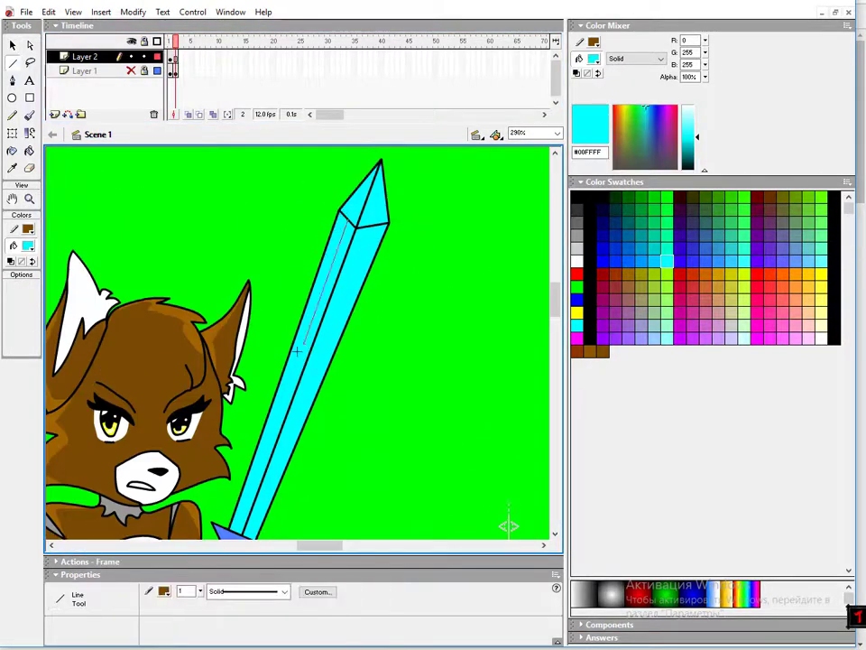
key("v")
left_click(235, 535)
key("ctrl+alt+shift+o")
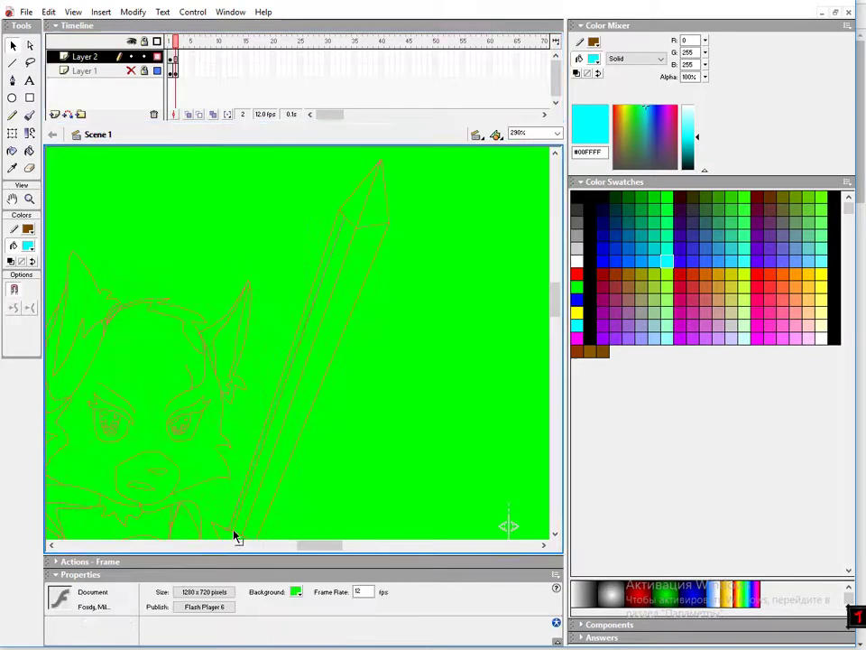
scroll(227, 431, "up", 2)
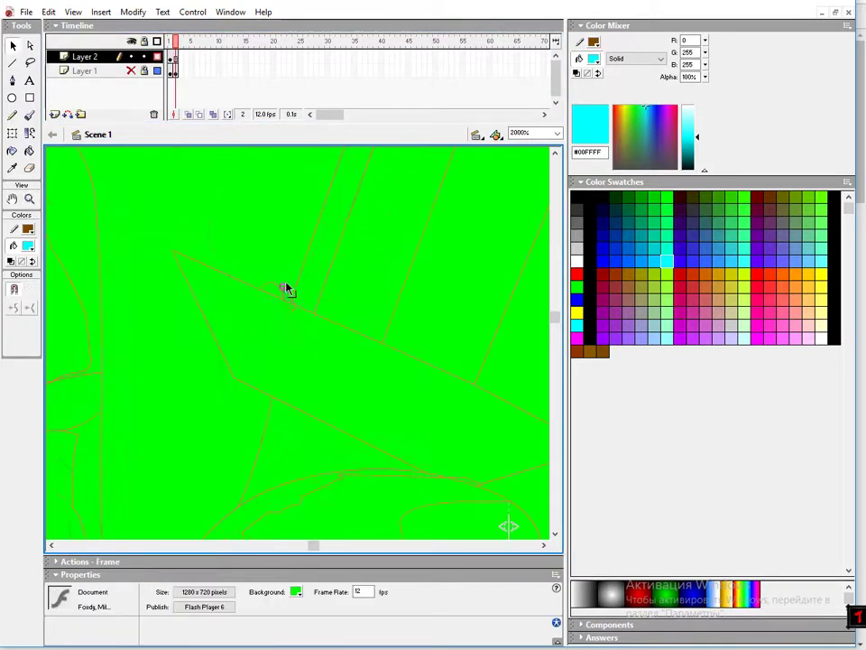
key("ctrl+alt+shift+o")
Fill the strip along the blade's left edge with white (#FFFFFF) and add white highlights to both halves of the tip.
scroll(286, 289, "down", 4)
left_click(258, 282)
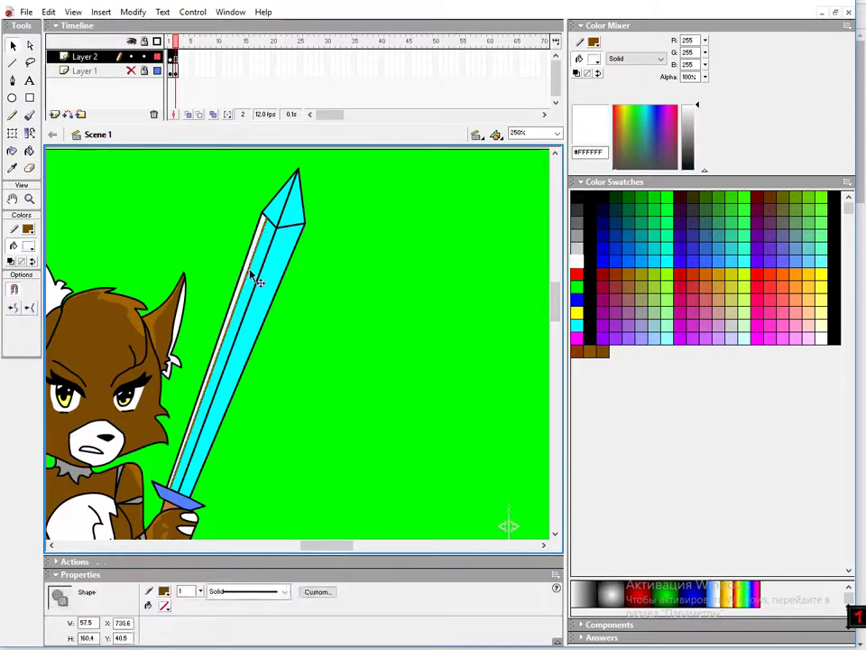
scroll(258, 281, "up", 3)
left_click(203, 225)
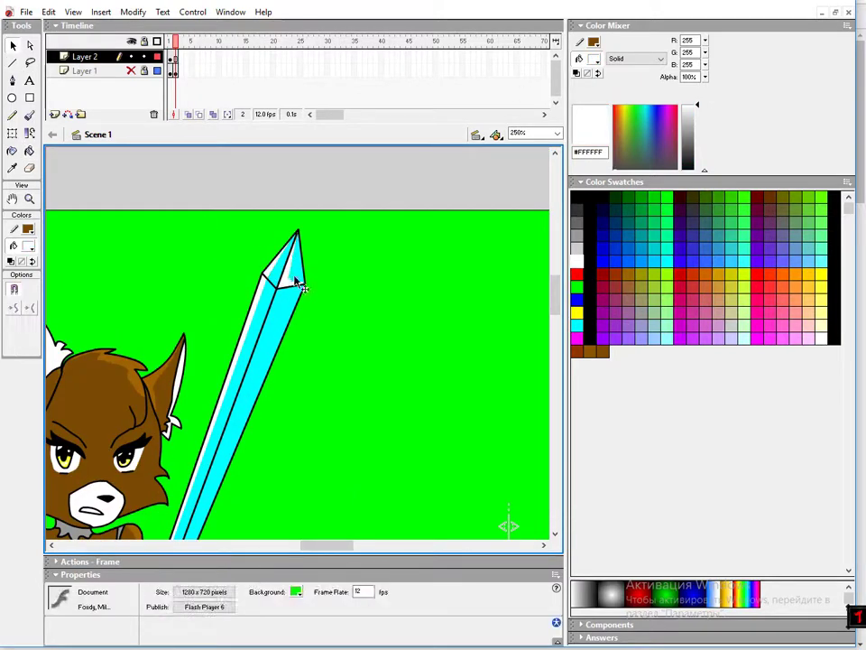
scroll(290, 218, "down", 2)
scroll(321, 368, "up", 3)
scroll(149, 274, "down", 2)
scroll(230, 266, "down", 2)
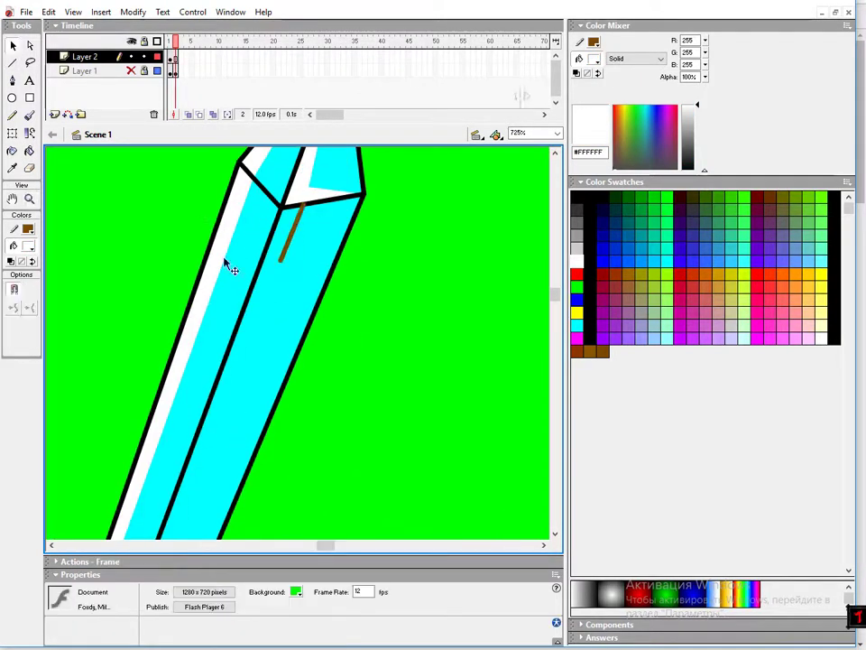
scroll(271, 231, "down", 3)
scroll(227, 296, "up", 3)
scroll(381, 328, "down", 5)
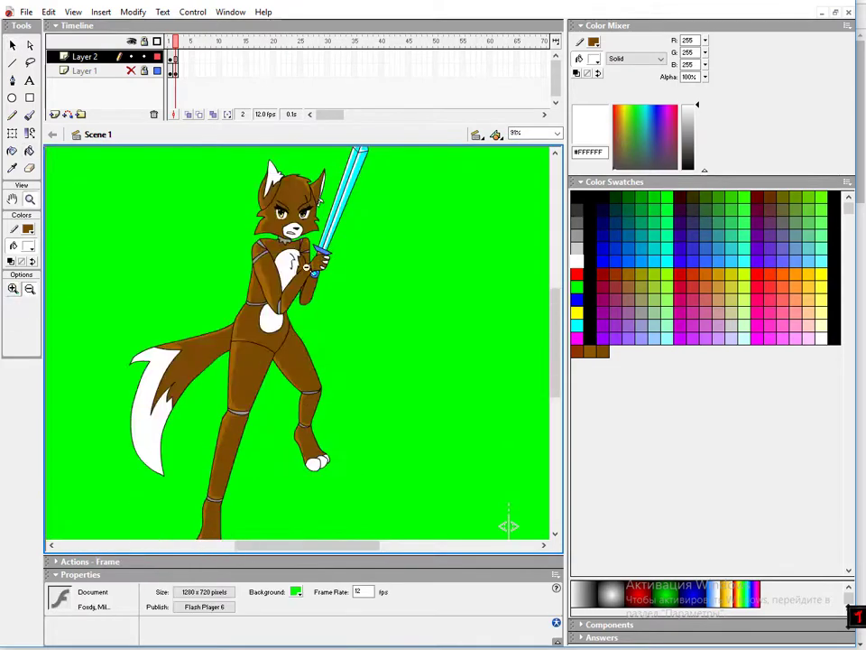
Add a lighter blue (#81A0FE) highlight along the left end of the sword's guard and remove its dividing line.
scroll(374, 246, "up", 2)
key("k")
scroll(296, 203, "up", 5)
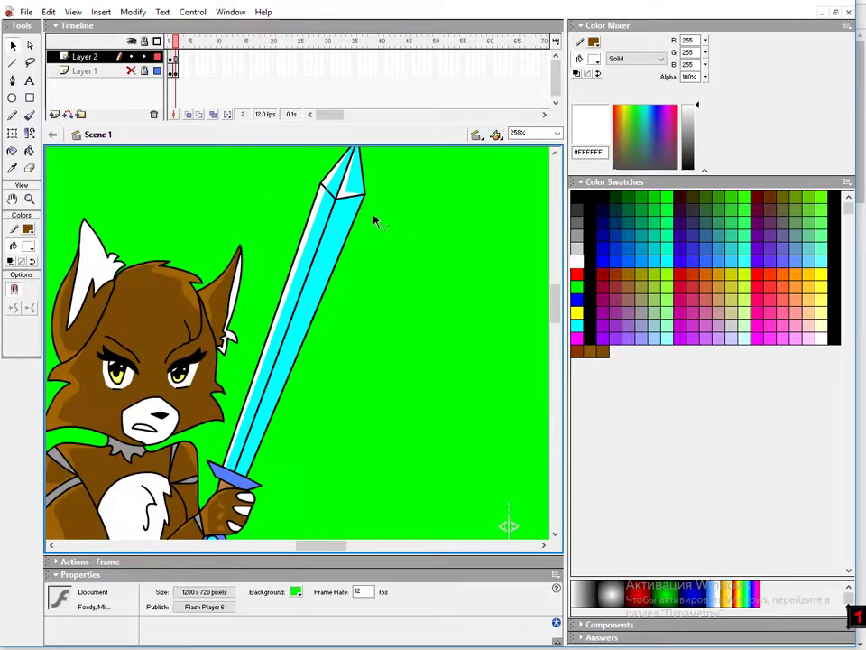
key("n")
key("k")
left_click(628, 257)
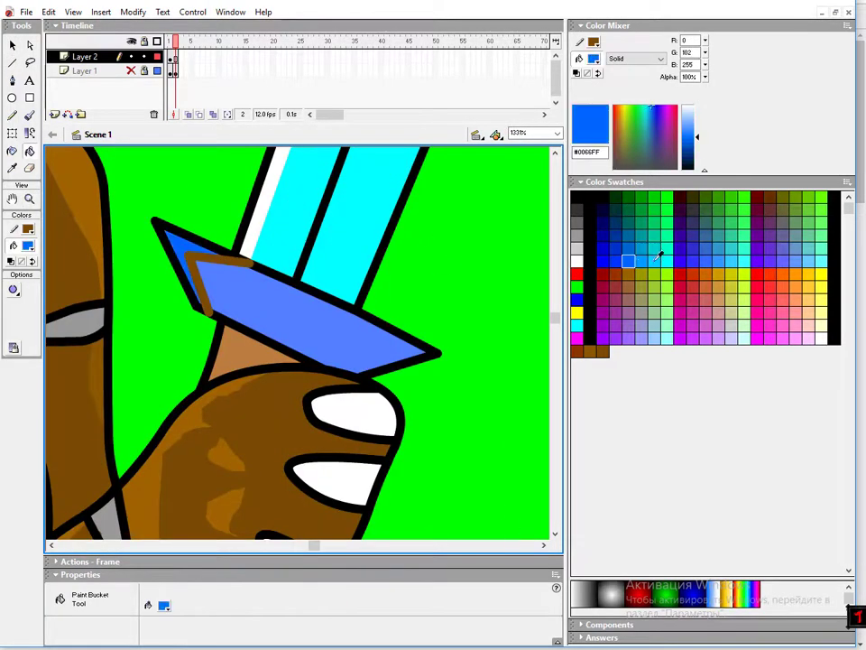
left_click(641, 260)
key("v")
left_click(206, 284)
key("Delete")
scroll(298, 343, "down", 2)
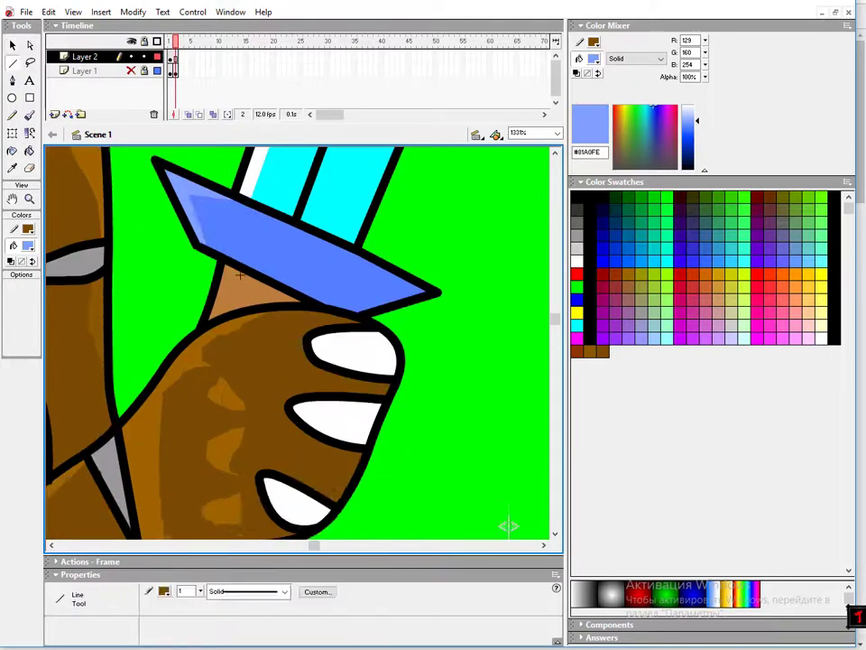
Shade part of the sword's grip below the guard with dark brown (#784F27).
key("k")
key("v")
key("z")
scroll(290, 313, "down", 4)
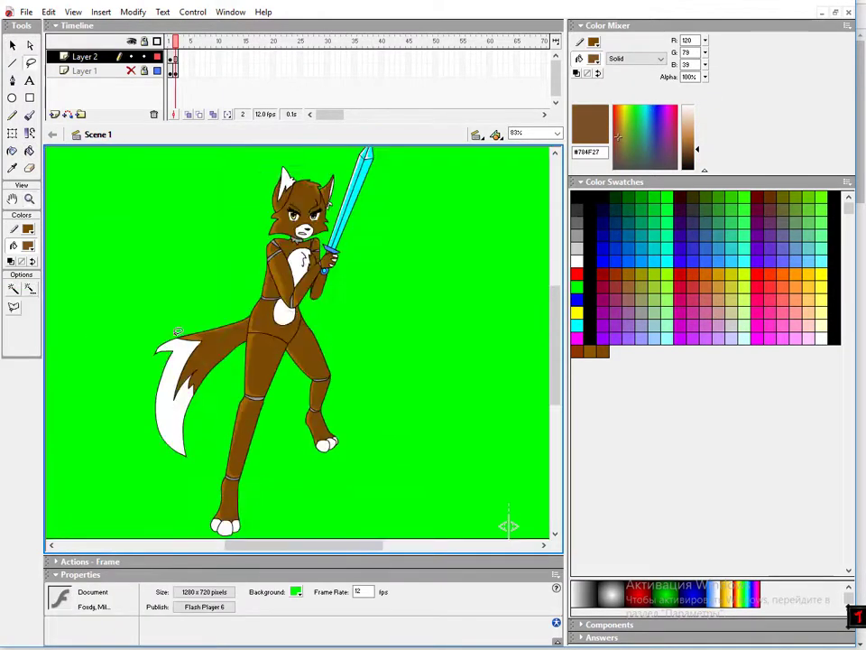
Select all white fur areas on the ears, muzzle, chest, belly, tail tip and toes and recolour them light grey (#DFDFDF).
key("v")
key("ctrl+a")
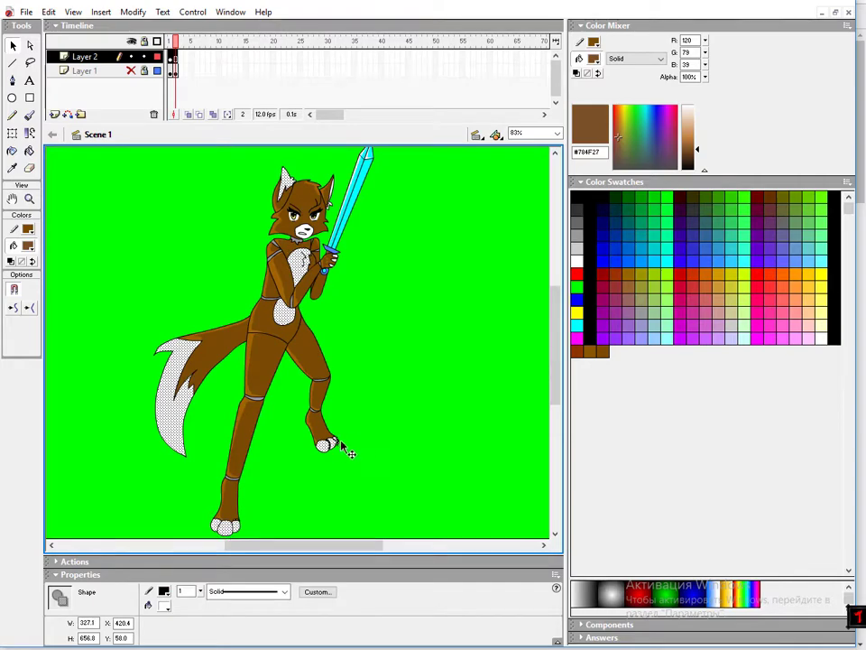
key("z")
scroll(344, 303, "up", 5)
scroll(524, 193, "down", 3)
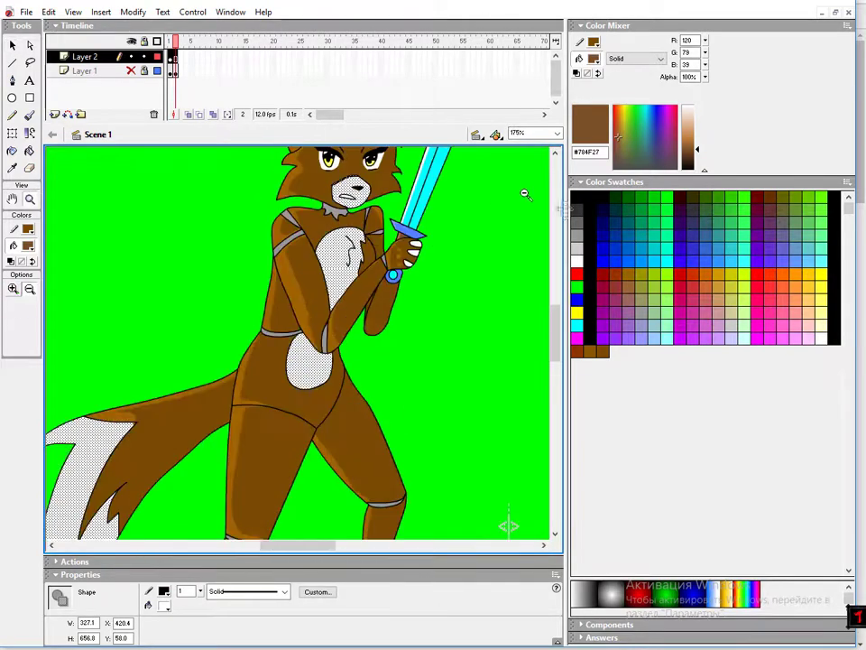
scroll(524, 193, "down", 2)
Add white (#FFFFFF) highlights to the grey fur of the tail tip and left ear, and refine the ear highlight's edge.
key("l")
scroll(270, 396, "down", 6)
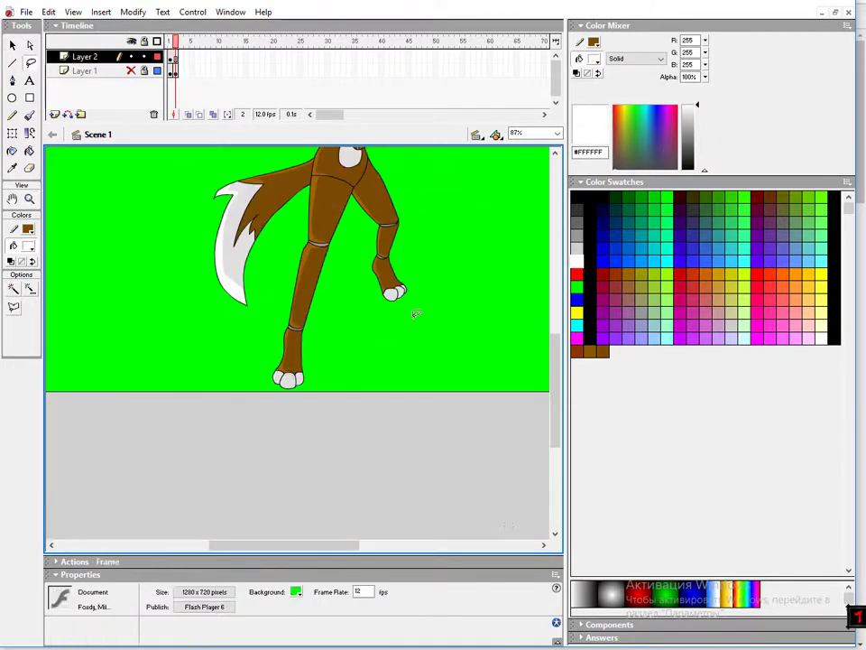
scroll(415, 313, "down", 3)
scroll(163, 261, "up", 4)
key("v")
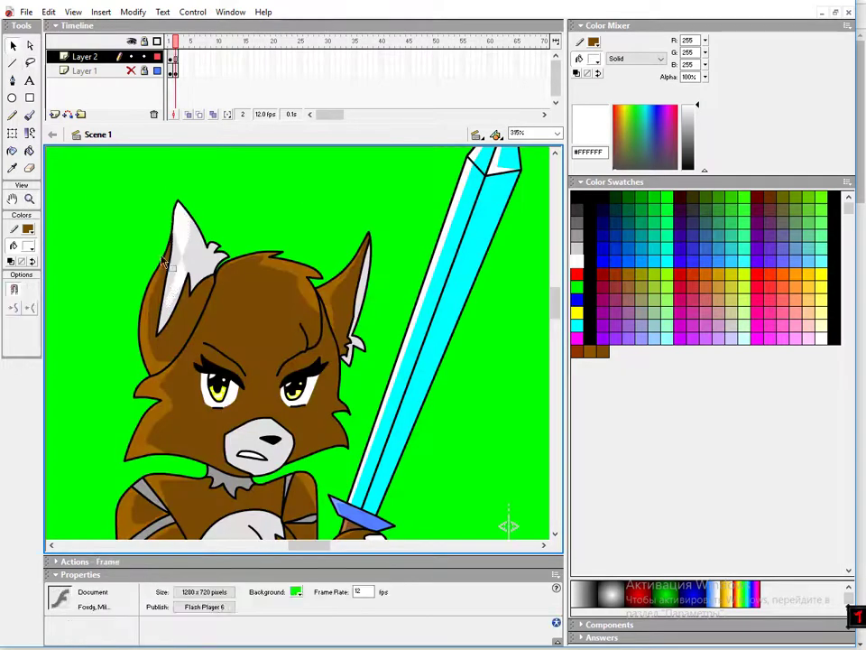
scroll(165, 263, "down", 1)
scroll(184, 269, "up", 5)
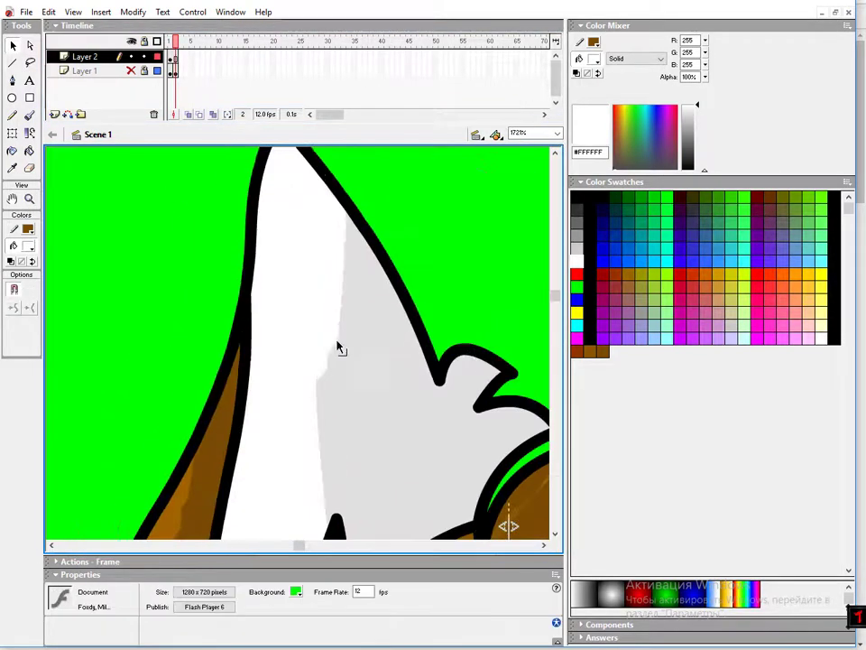
left_click(338, 347)
Fill the white of the left eye with a linear gradient from #DFDFDF to white, running vertically with grey under the lashes.
left_click(615, 122)
key("z")
scroll(524, 379, "down", 2)
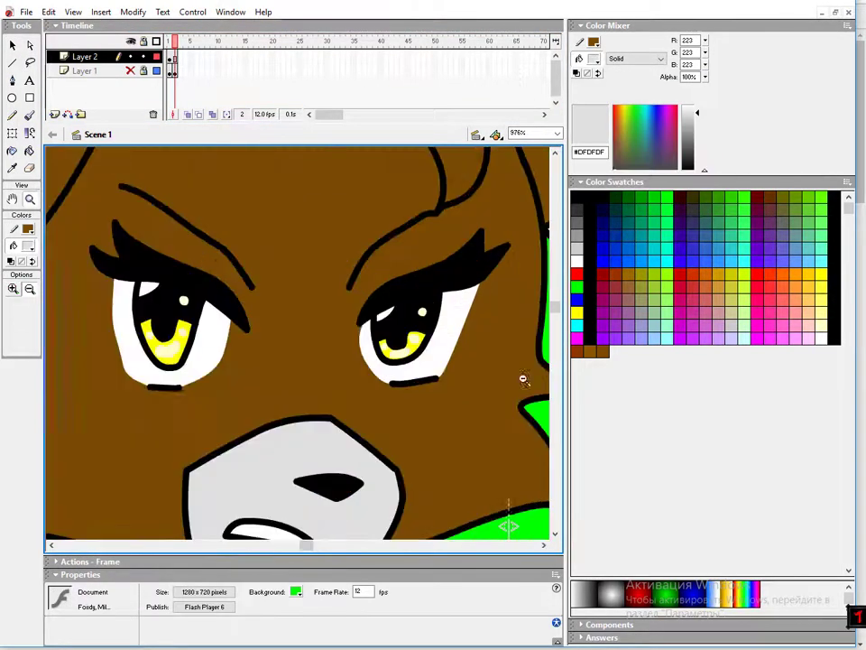
key("v")
left_click(131, 343)
left_click(636, 58)
left_click(636, 96)
scroll(323, 383, "down", 2)
key("f")
left_click(226, 298)
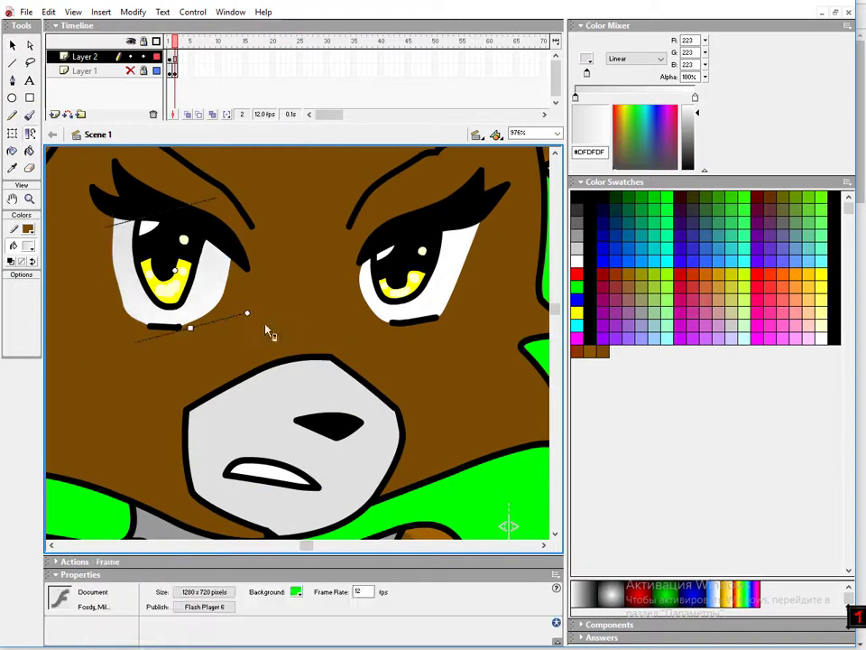
left_click_drag(247, 313, 231, 328)
left_click_drag(175, 268, 172, 291)
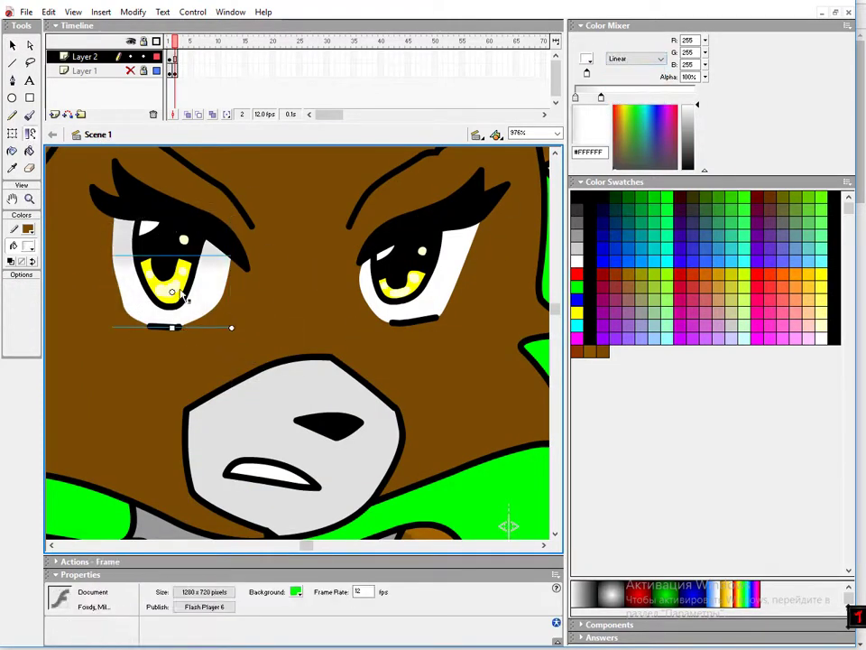
Apply the same linear grey-to-white gradient to the white of the right eye and position its shading under the lashes.
left_click(434, 271)
left_click(636, 58)
left_click(636, 96)
key("f")
left_click(435, 294)
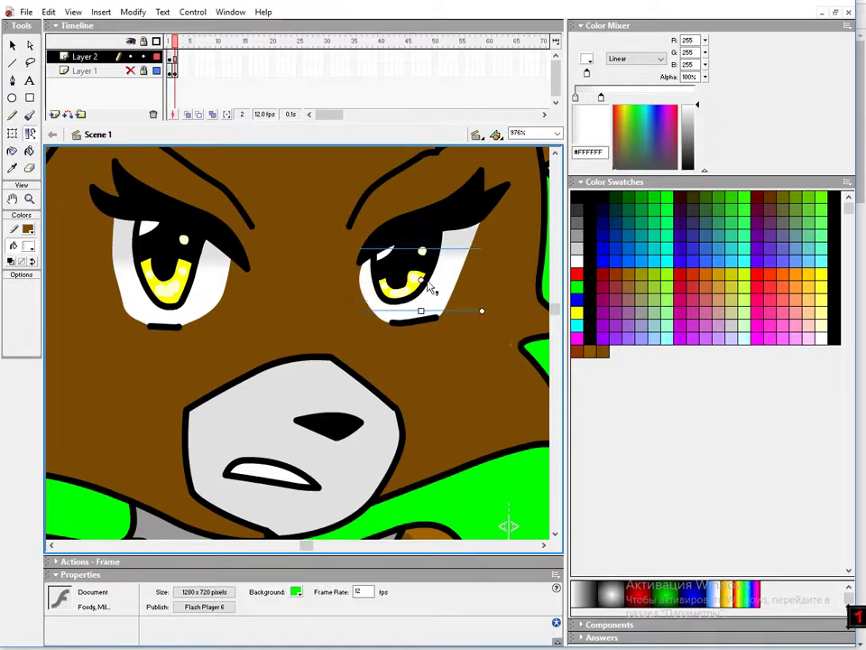
key("z")
key("ctrl+minus")
key("ctrl+minus")
key("ctrl+minus")
key("v")
key("ctrl+z")
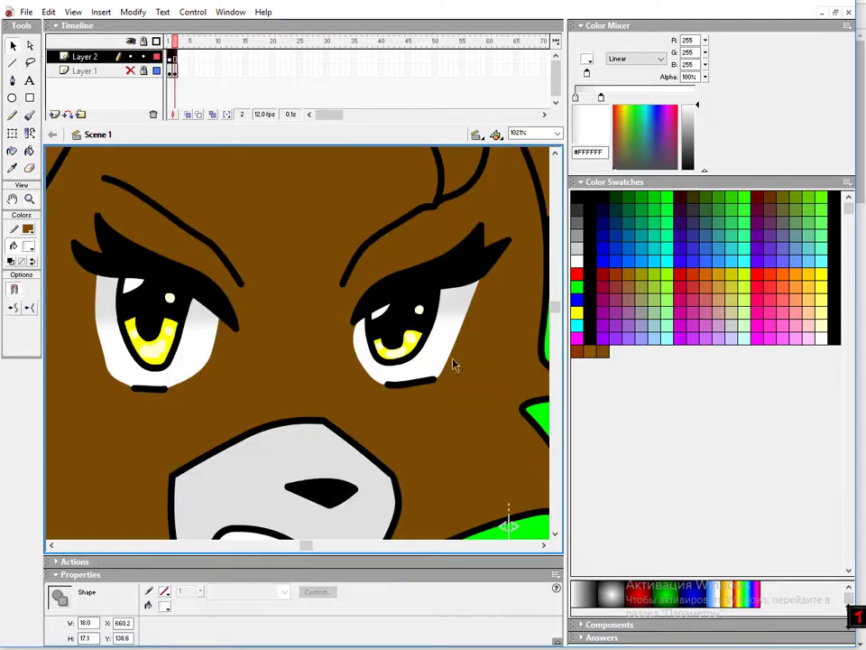
Replace the fill of both eye whites with a radial gradient from yellow to white (#FFFFFF).
left_click(454, 361)
left_click(163, 352, "shift")
left_click(636, 59)
left_click(636, 109)
left_click(586, 59)
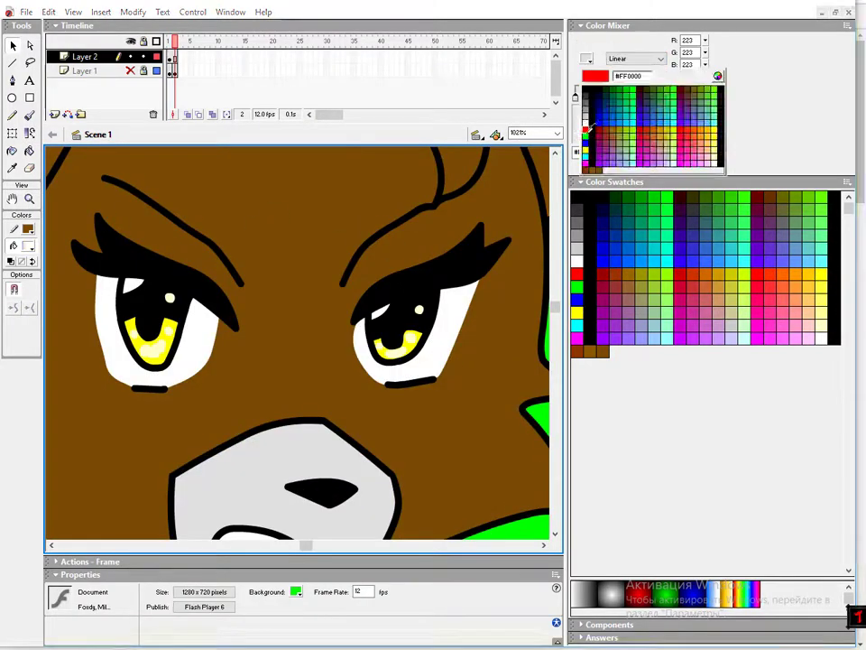
left_click(580, 156)
key("k")
left_click(135, 352)
left_click(360, 340)
Rotate and narrow the radial gradient in the left eye into a tilted ellipse around the iris.
key("f")
left_click(153, 343)
left_click_drag(259, 360, 272, 386)
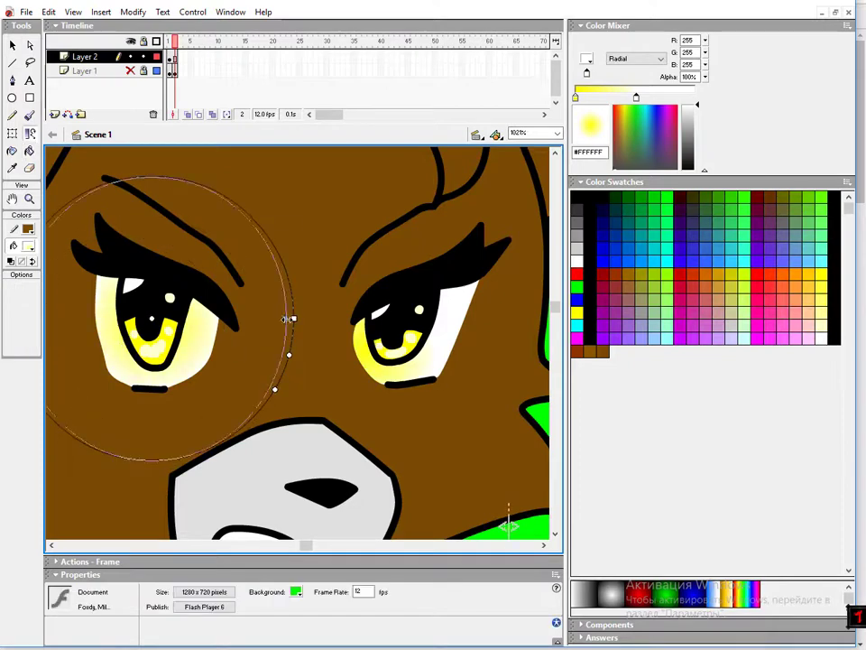
left_click_drag(288, 316, 234, 325)
key("k")
left_click(203, 325)
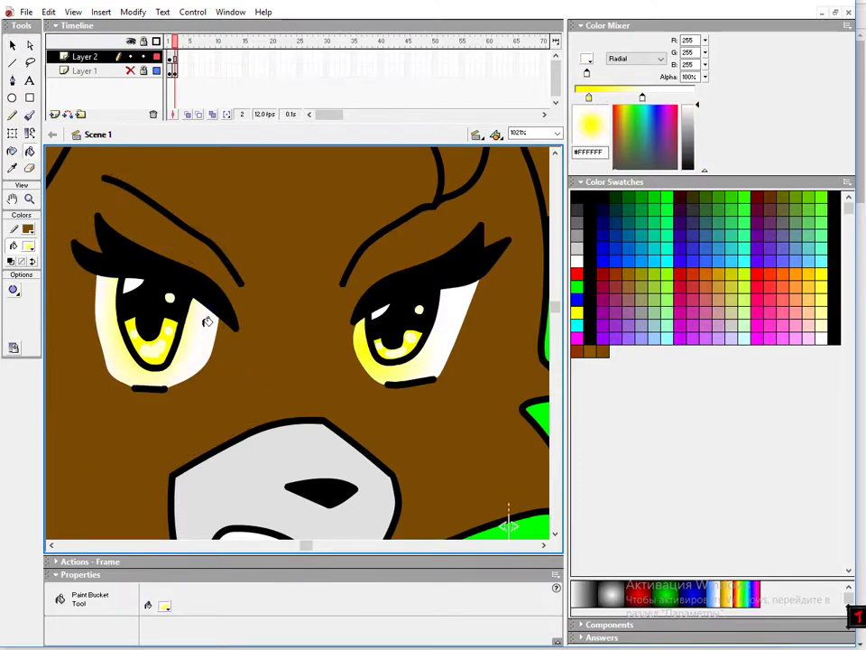
Adjust the radial gradient in the right eye so its yellow glow surrounds the iris.
key("f")
left_click(397, 343)
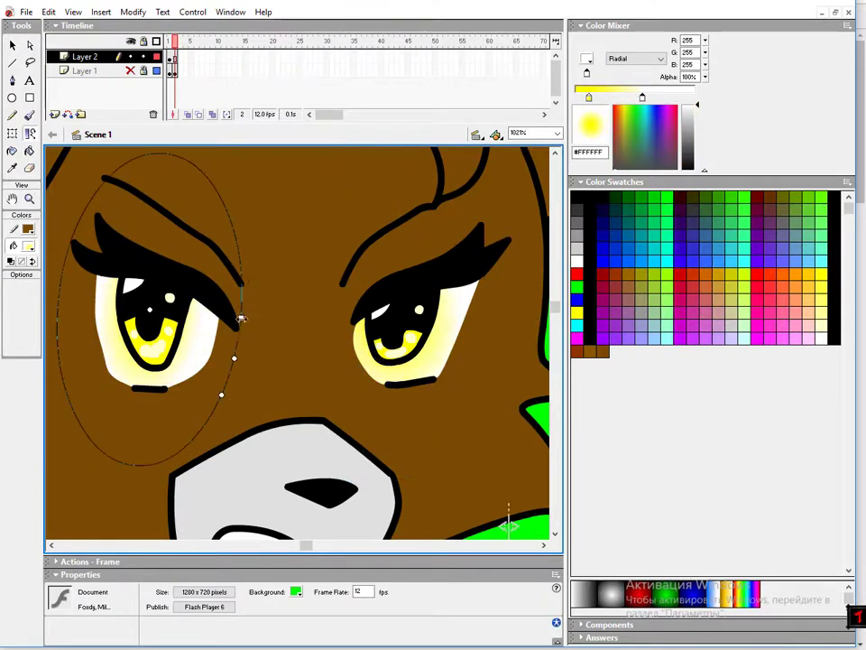
key("ctrl+minus")
key("ctrl+minus")
key("ctrl+minus")
key("ctrl+minus")
key("v")
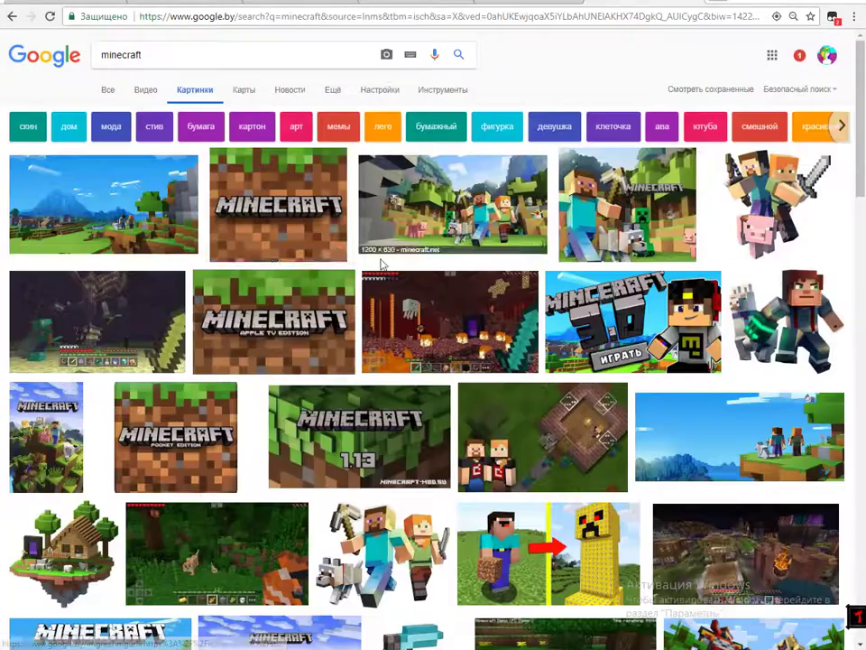
Switch to the browser, search Google Images for "minecraft night" and copy a dark night landscape picture.
scroll(225, 241, "down", 10)
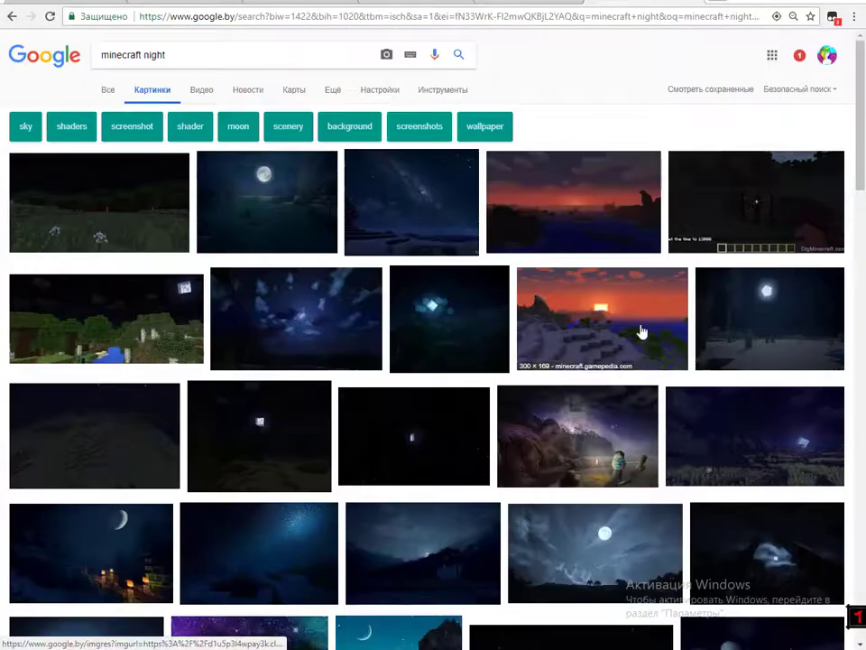
scroll(305, 390, "down", 8)
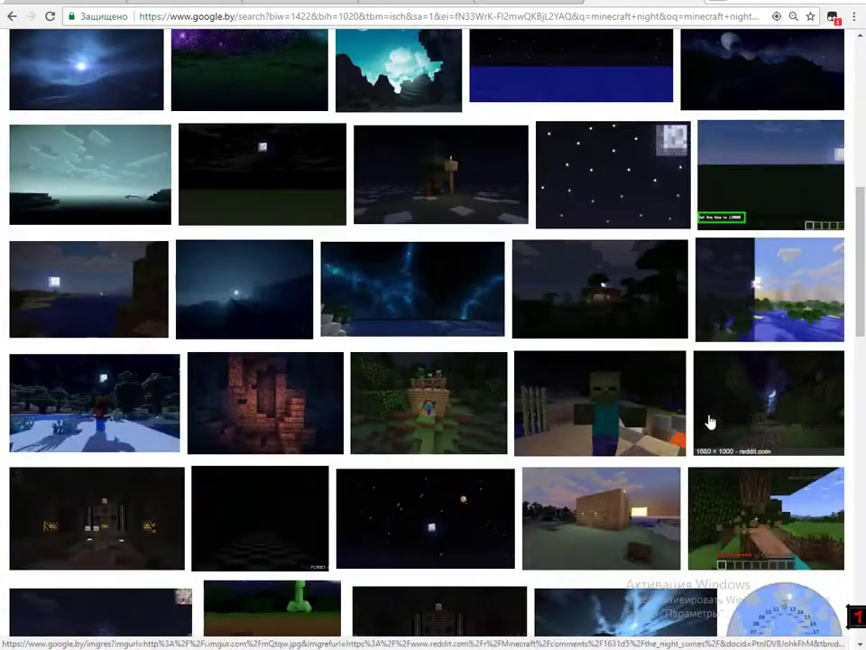
scroll(478, 420, "down", 5)
left_click(302, 456)
right_click(408, 415)
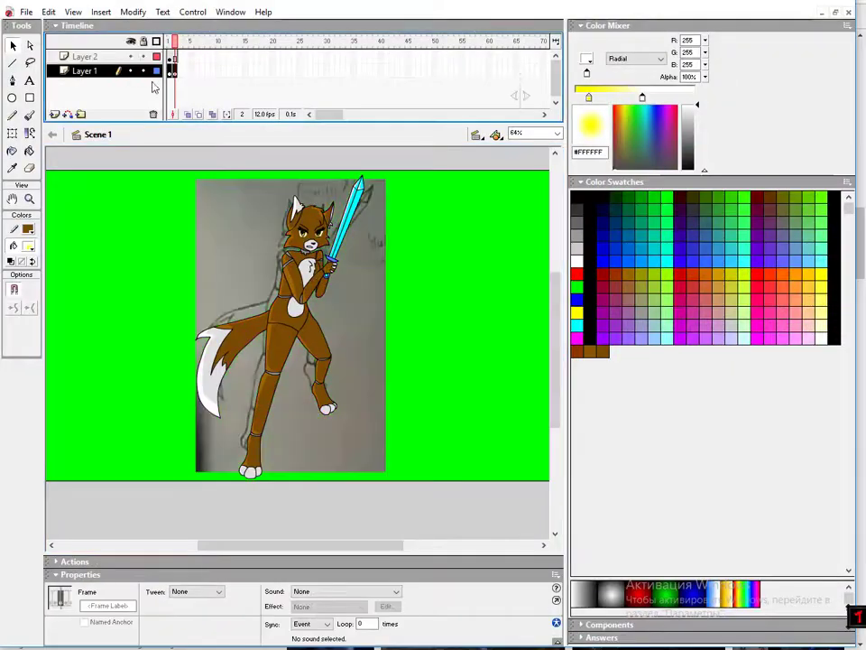
Remove the scanned sketch from frame 2 of Layer 1 and clear frame 1 of Layer 2.
left_click(170, 71)
left_click(174, 58)
left_click(175, 71)
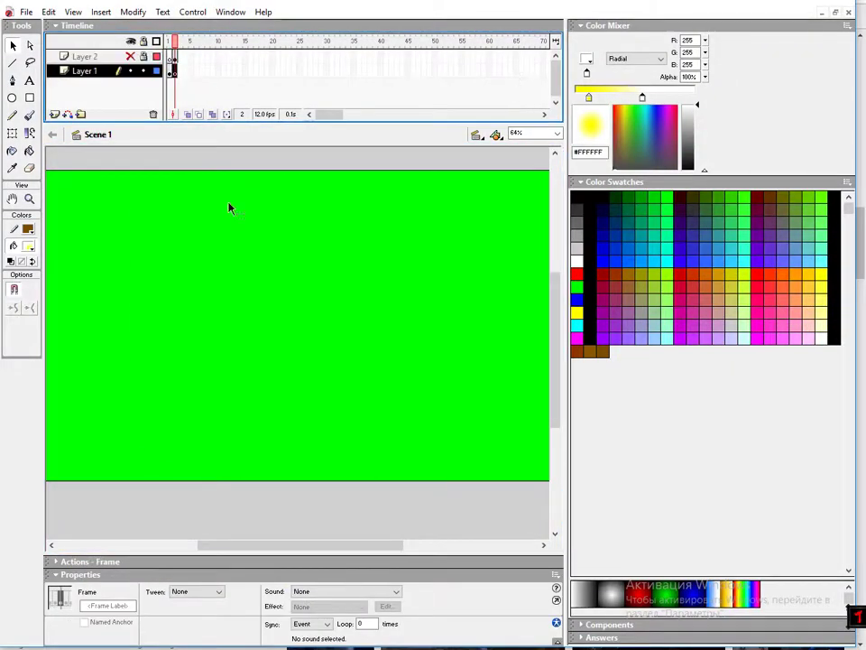
Paste the night landscape onto Layer 1 and scale it to cover the whole stage behind the fox.
key("ctrl+v")
key("z")
left_click(90, 178, "alt")
key("q")
left_click_drag(430, 441, 419, 435)
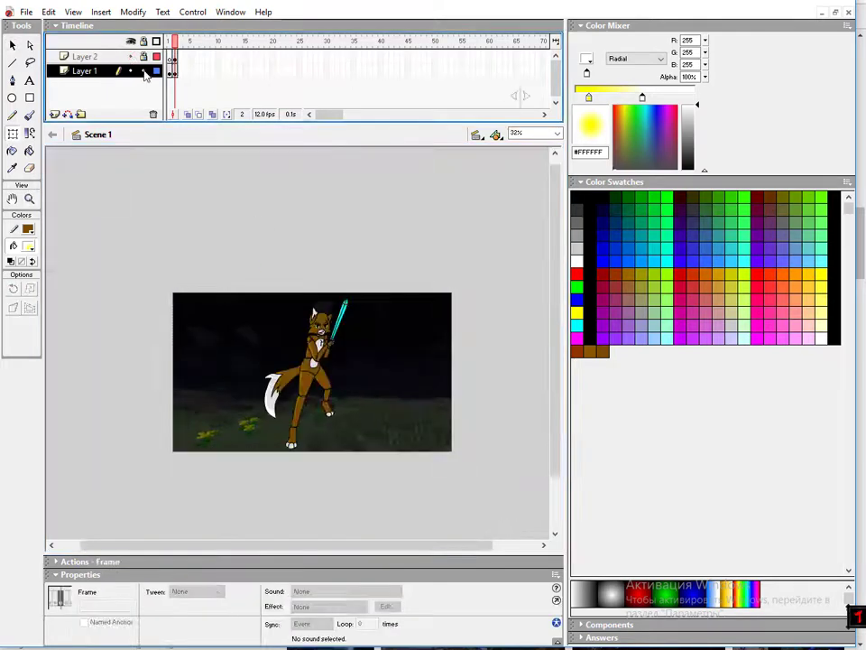
Move the whole fox figure on Layer 2 to the right side of the background and activate Free Transform on it.
key("ctrl+2")
left_click(264, 298)
left_click_drag(264, 298, 390, 298)
left_click(389, 298)
key("q")
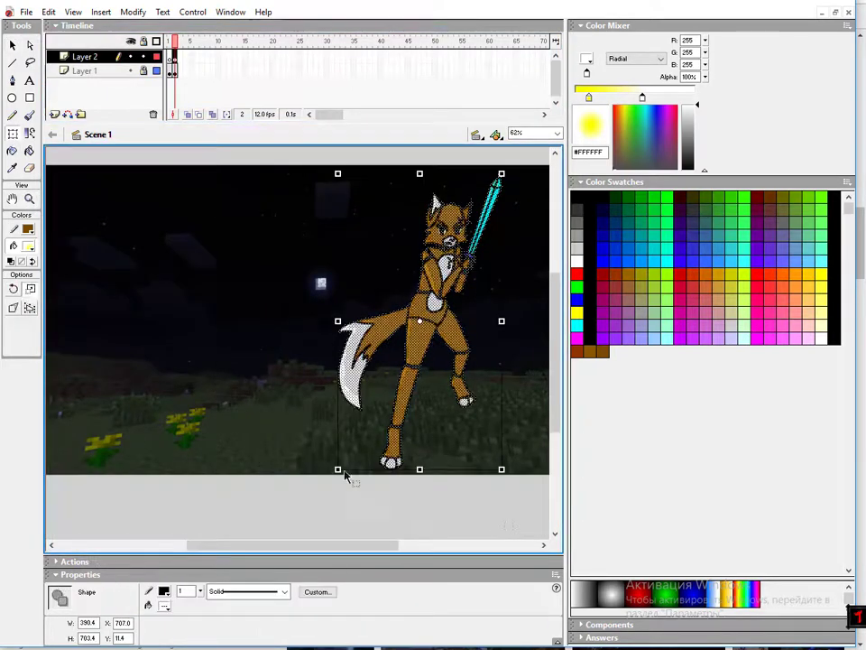
Scale the fox figure down to about 376 by 678 pixels and move it slightly toward the middle of the background.
left_click_drag(344, 475, 370, 426)
key("v")
left_click_drag(460, 300, 424, 348)
left_click(435, 323)
Switch to the browser and search Google Images for a brighter Minecraft night landscape.
key("alt+Tab")
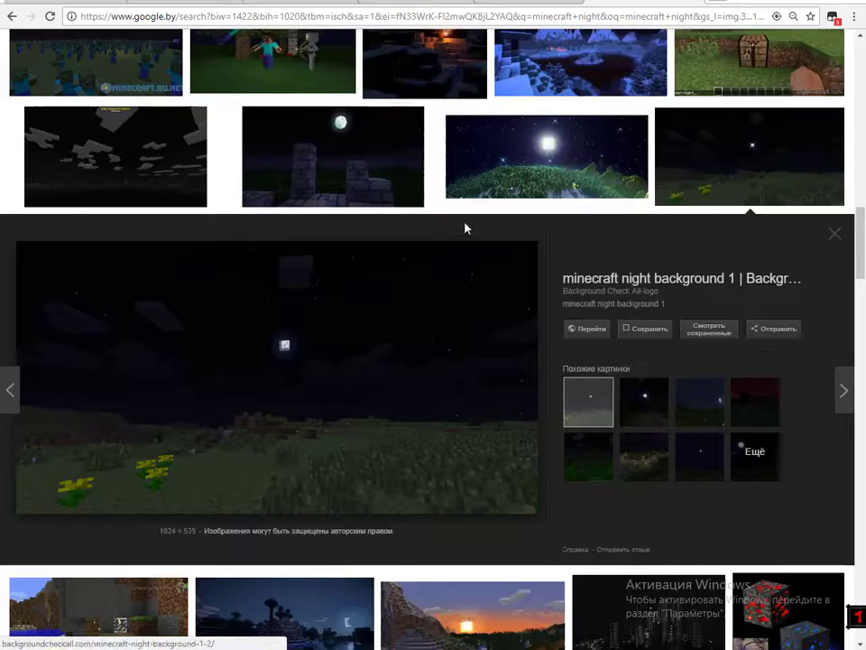
scroll(252, 342, "down", 10)
scroll(265, 287, "up", 10)
left_click(210, 56)
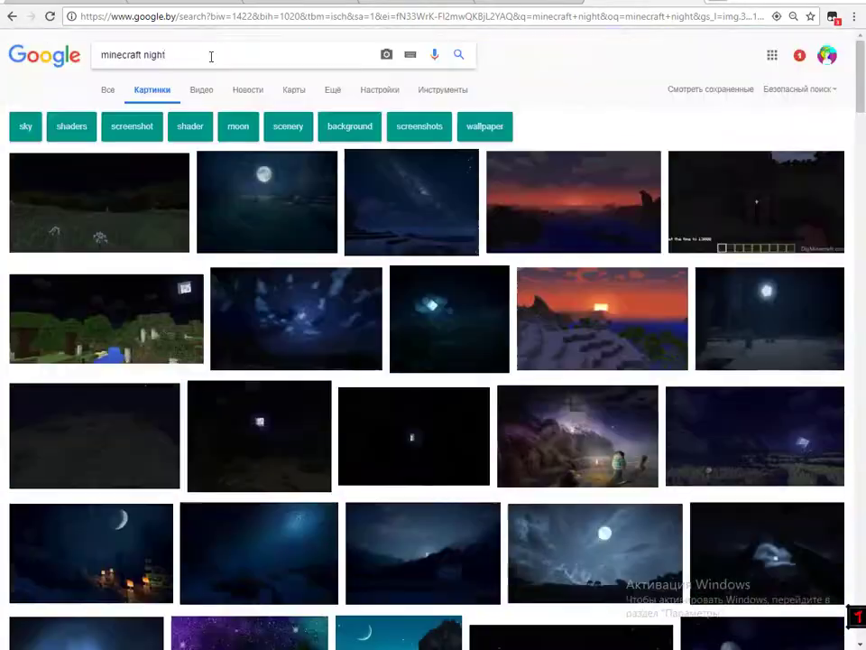
type("bright")
key("Return")
scroll(493, 417, "down", 20)
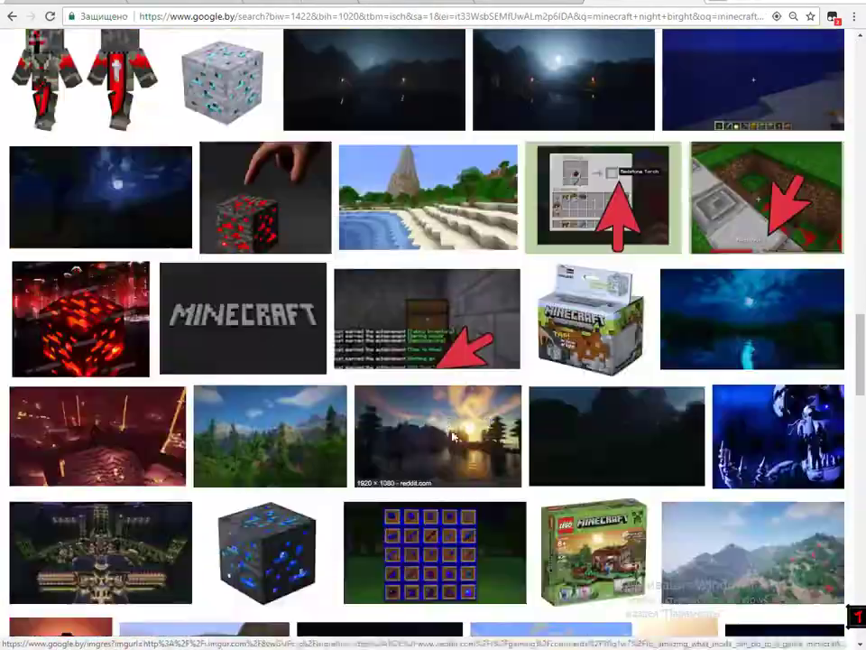
Return to the "minecraft night" results and preview the orange sunset picture and similar images.
key("alt+Left")
scroll(178, 71, "down", 5)
left_click(601, 153)
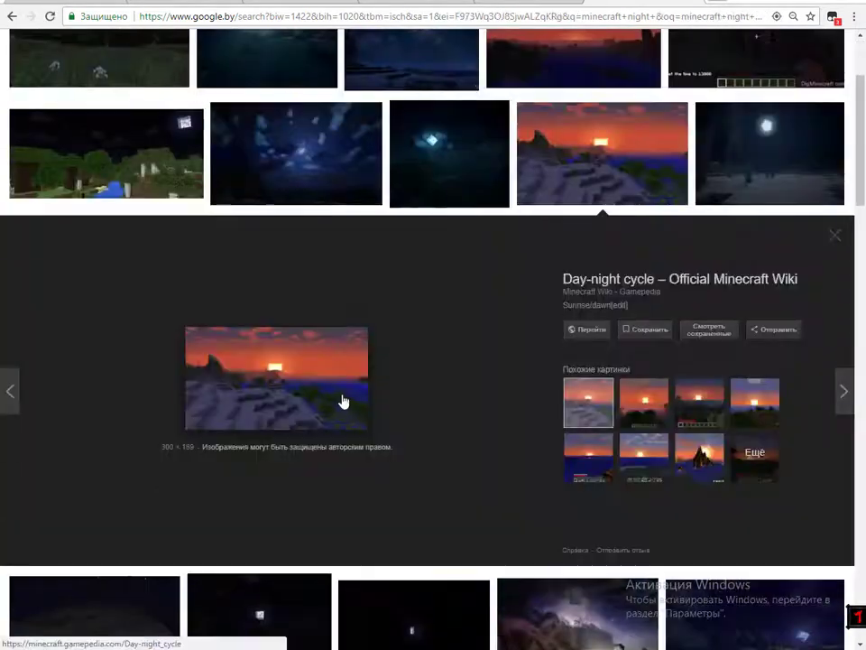
left_click(702, 401)
left_click(664, 484)
Search Google Images for "minecraft night sunset" and open a preview of a sunset picture.
scroll(357, 410, "up", 5)
left_click(193, 54)
type("sunset")
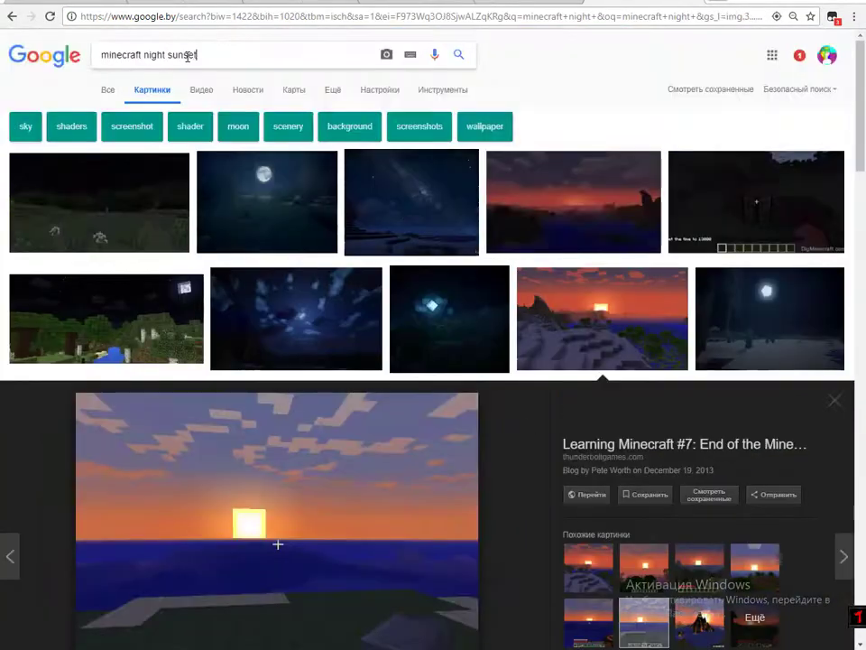
key("Return")
scroll(436, 381, "down", 10)
scroll(456, 350, "down", 5)
left_click(280, 416)
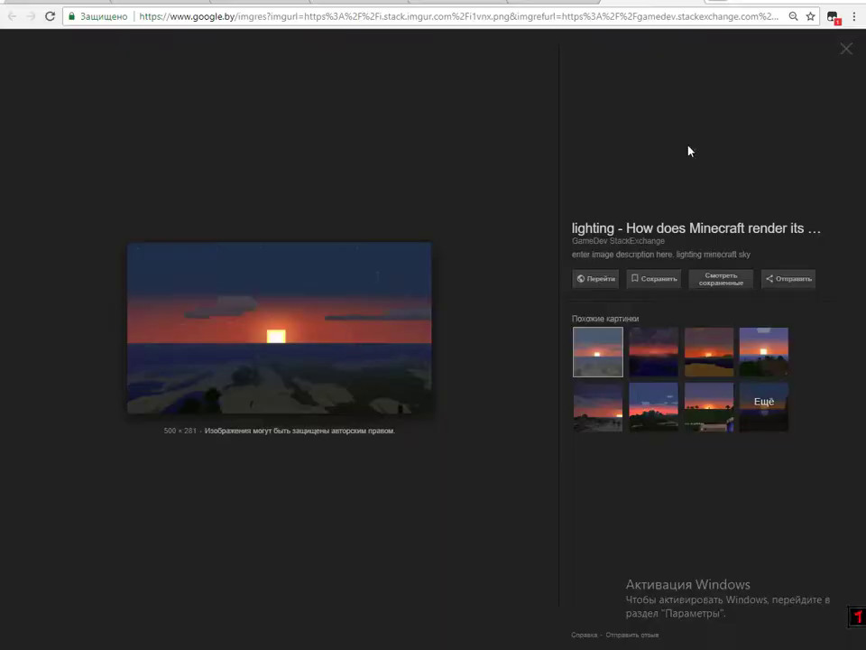
Switch back to the drawing and move the fox figure to the middle of the stage.
key("super")
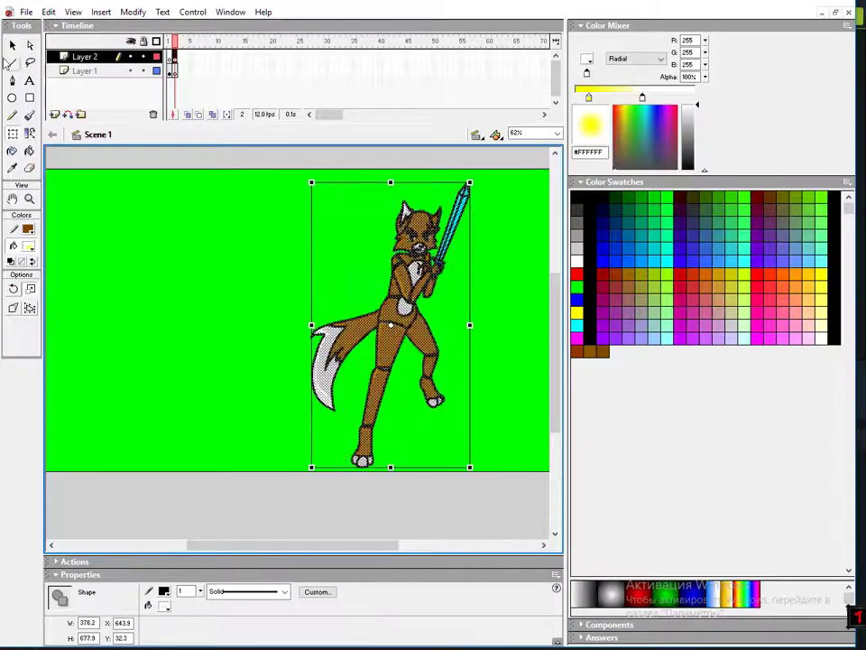
left_click_drag(306, 290, 207, 290)
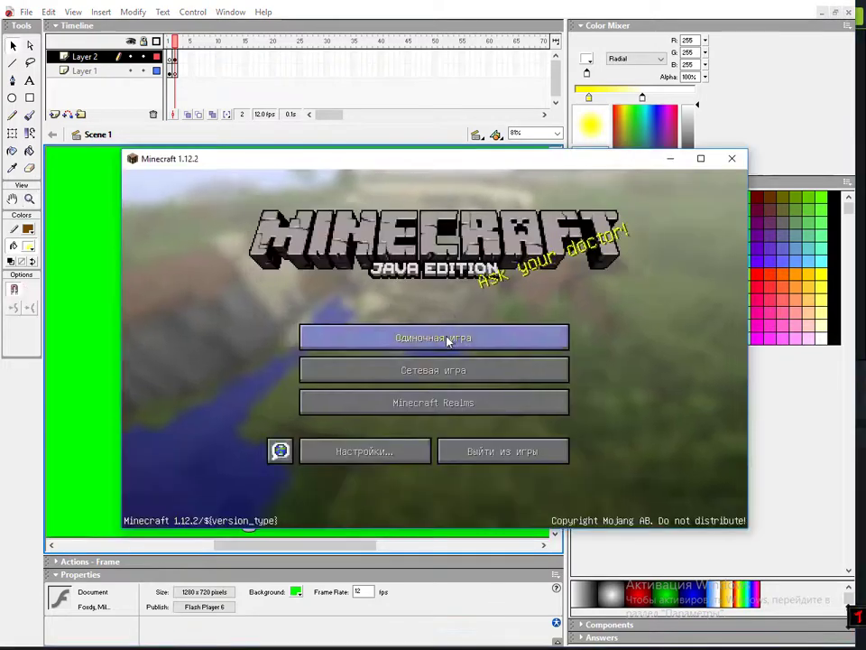
Open a single-player world in Minecraft 1.12.2 and capture the night lakeside landscape in a large view with the interface hidden.
left_click(449, 340)
double_click(386, 381)
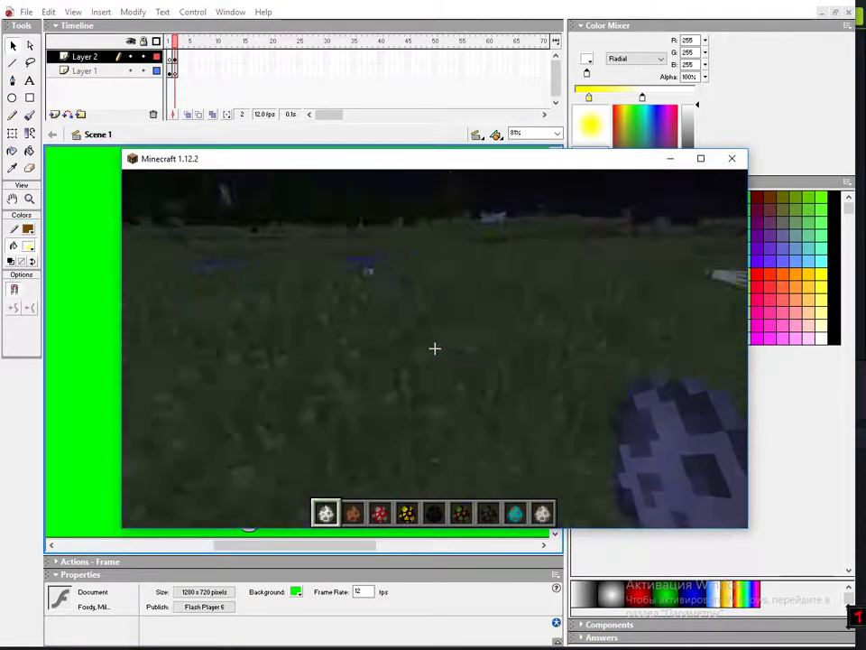
key("F1")
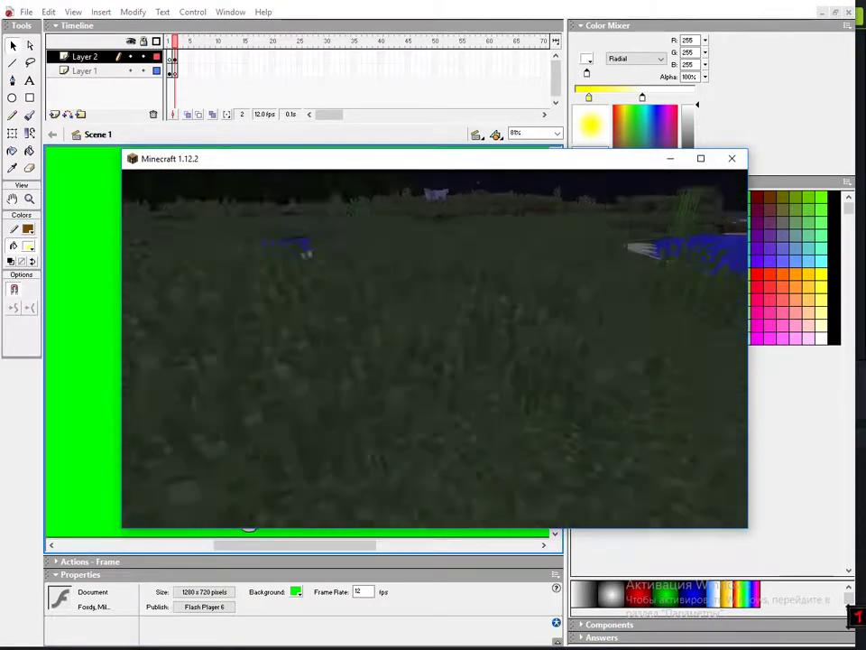
key("F2")
key("F1")
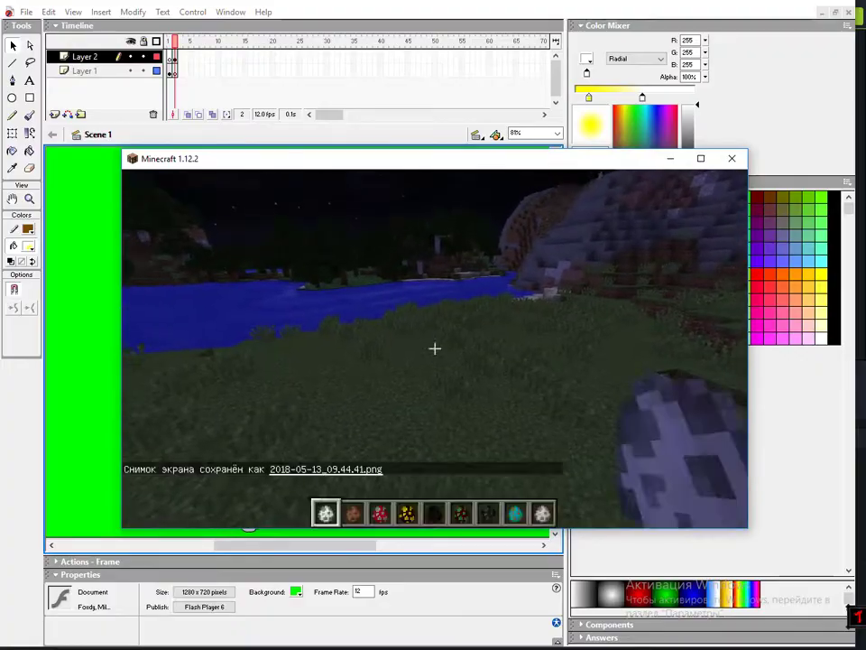
key("F11")
key("F1")
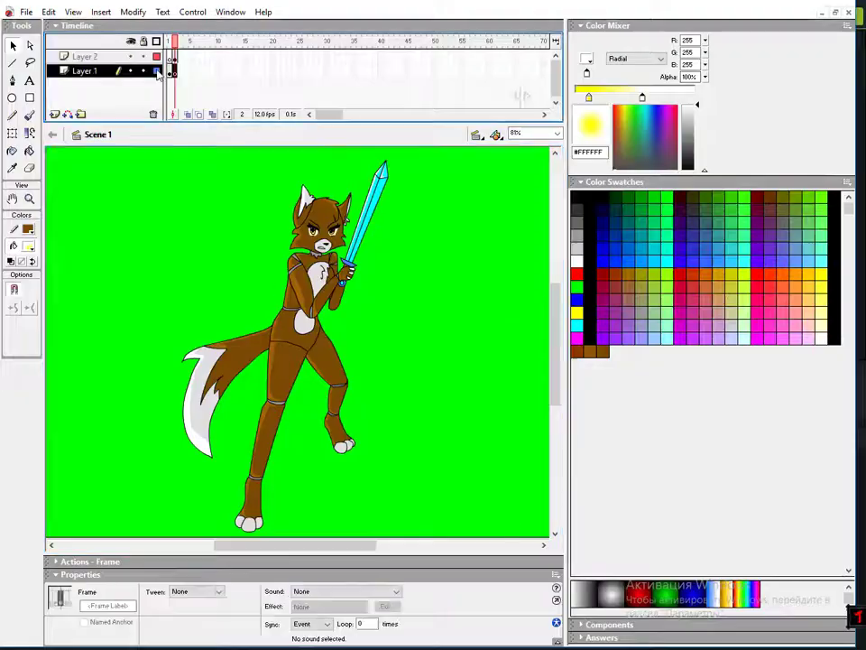
Paste the captured lakeside landscape onto Layer 1 in the drawing so that it covers the stage behind the fox.
key("ctrl+v")
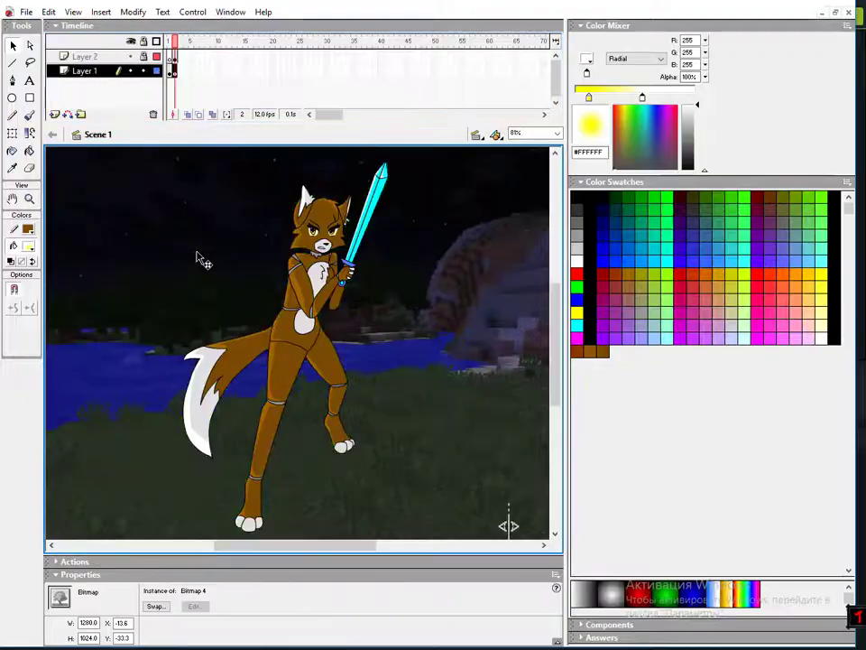
scroll(207, 234, "down", 2)
key("ctrl+minus")
left_click(208, 160)
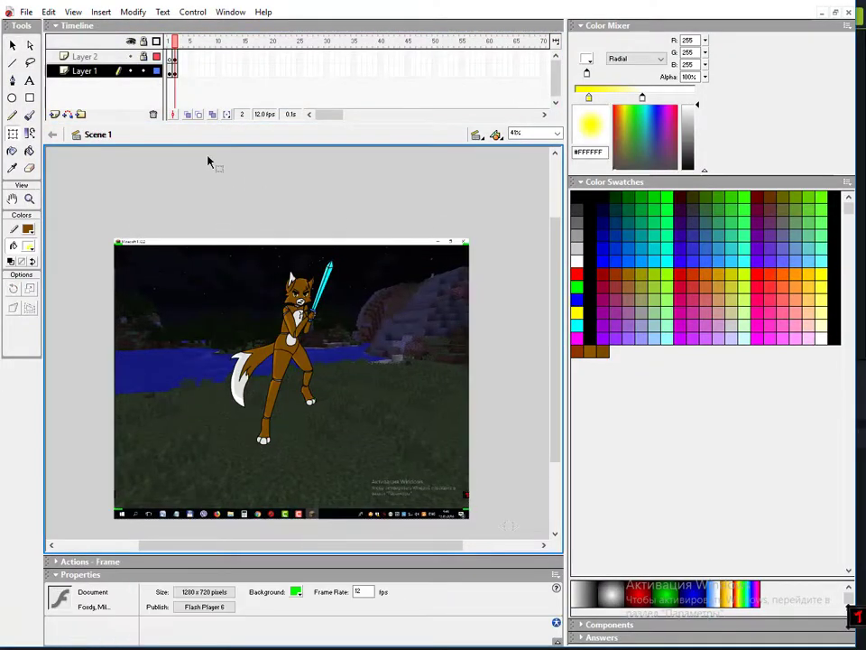
Export the finished fox scene with its night background.
key("ctrl+alt+shift+s")
key("Return")
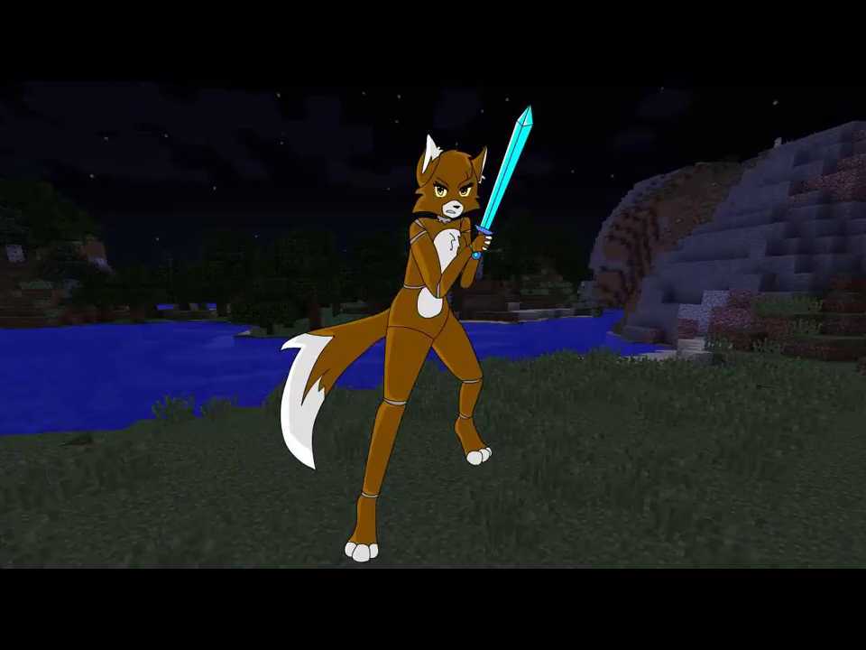